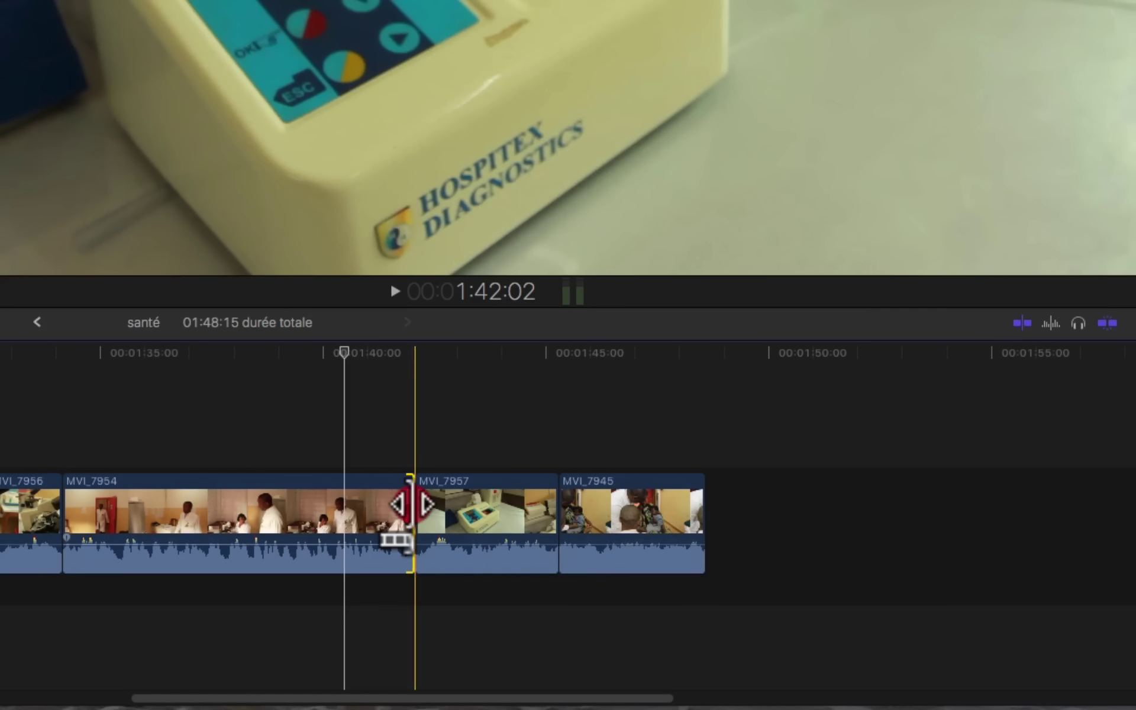
# Step: Ripple-trim the cut between MVI_7954 and MVI_7957, extending the end of MVI_7954 and the start of MVI_7957 by a few frames
pyautogui.moveTo(410, 506)
pyautogui.mouseDown()
pyautogui.moveTo(402, 543)
pyautogui.moveTo(444, 544)
pyautogui.moveTo(431, 507)
pyautogui.moveTo(412, 507)
pyautogui.moveTo(428, 507)
pyautogui.mouseUp()
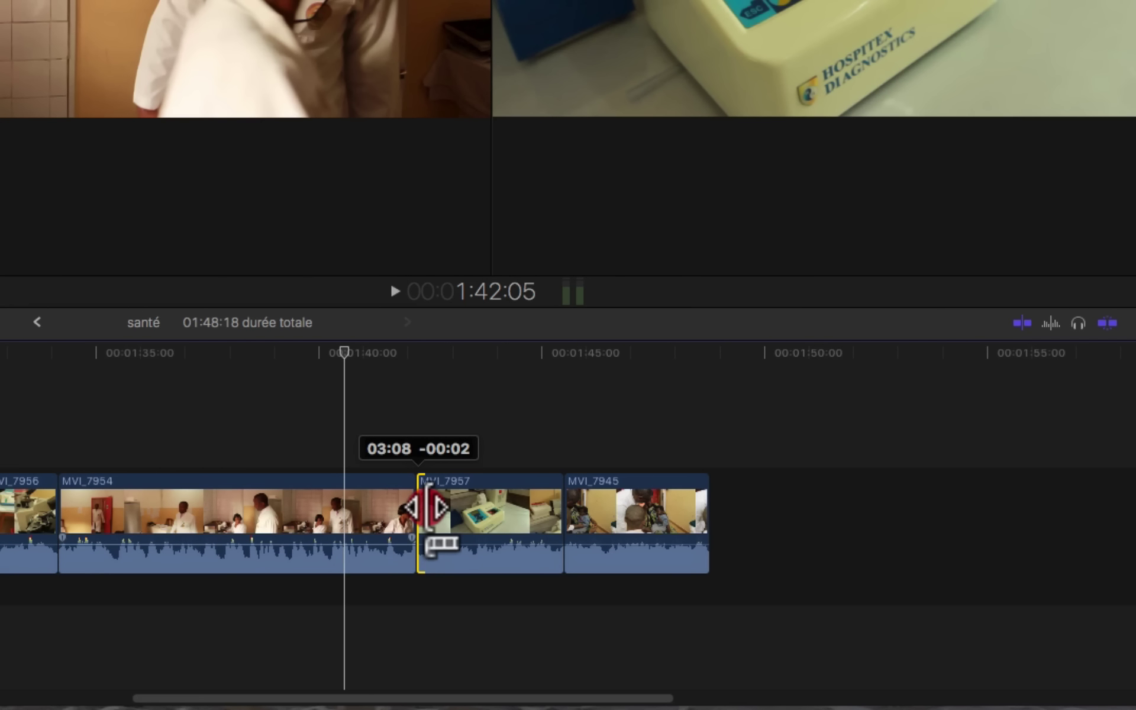
pyautogui.moveTo(426, 507); pyautogui.dragTo(415, 509)
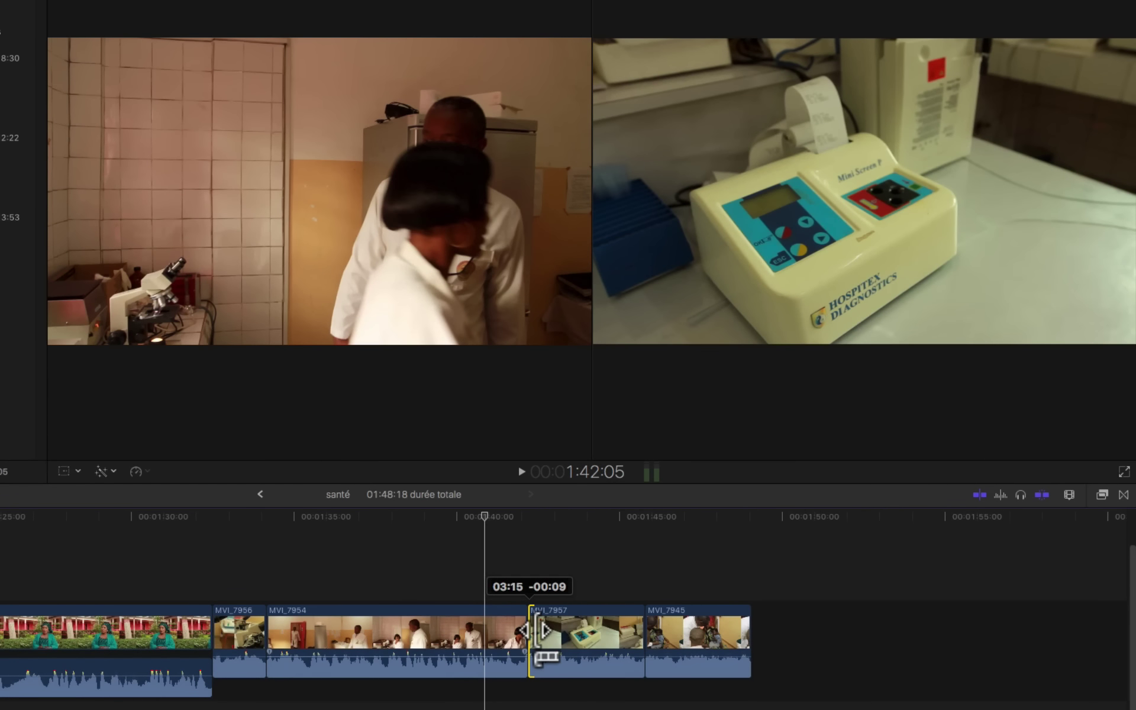
pyautogui.moveTo(538, 630); pyautogui.dragTo(536, 630)
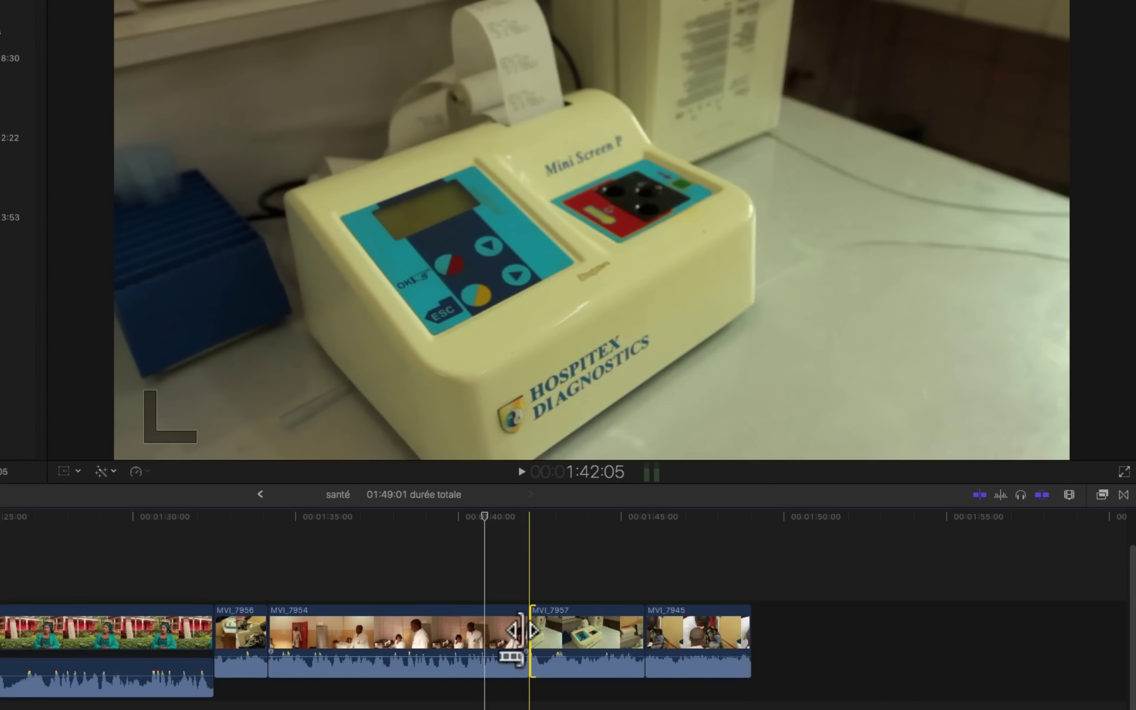
# Step: Shorten the end of MVI_7954 to about 00:01:41:09 and place the playhead on the cut before MVI_7957
pyautogui.click(521, 631)
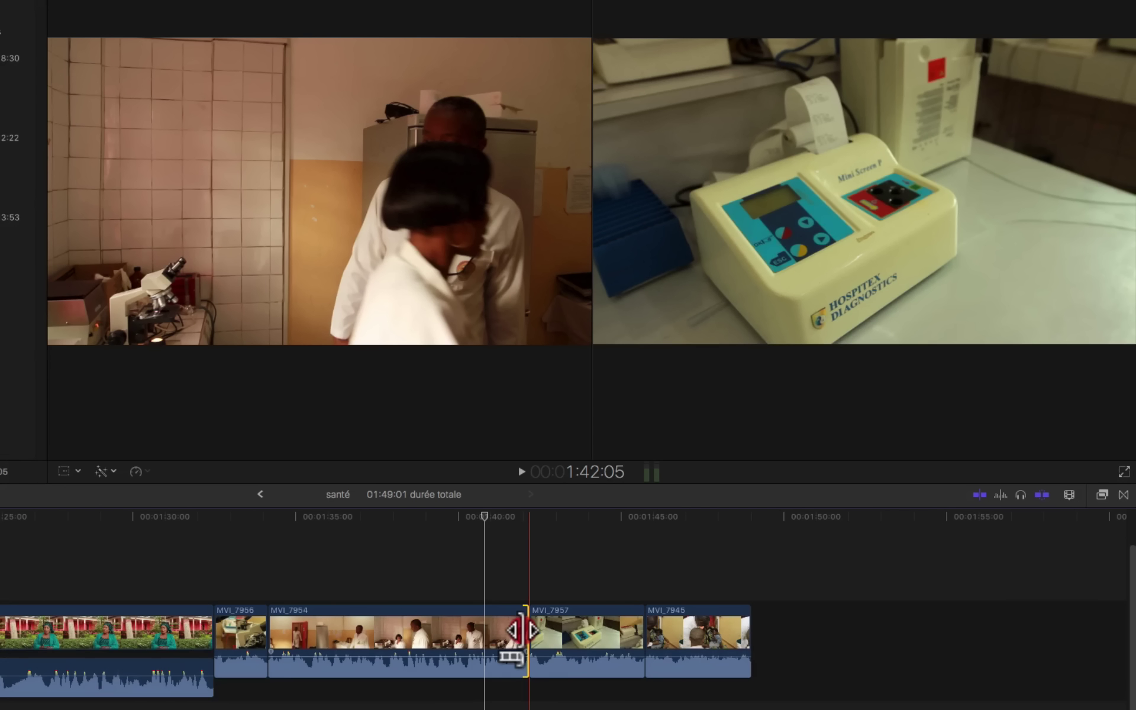
pyautogui.moveTo(519, 631)
pyautogui.mouseDown()
pyautogui.moveTo(508, 635)
pyautogui.moveTo(525, 636)
pyautogui.mouseUp()
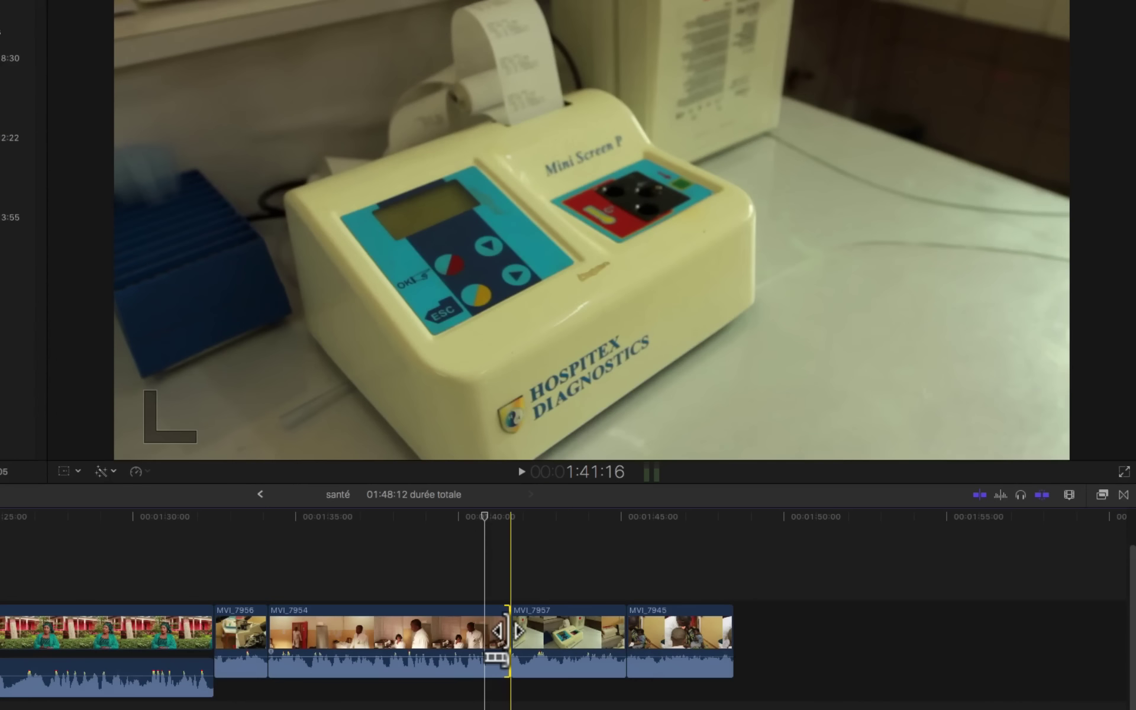
pyautogui.moveTo(508, 632)
pyautogui.mouseDown()
pyautogui.moveTo(486, 639)
pyautogui.moveTo(499, 639)
pyautogui.mouseUp()
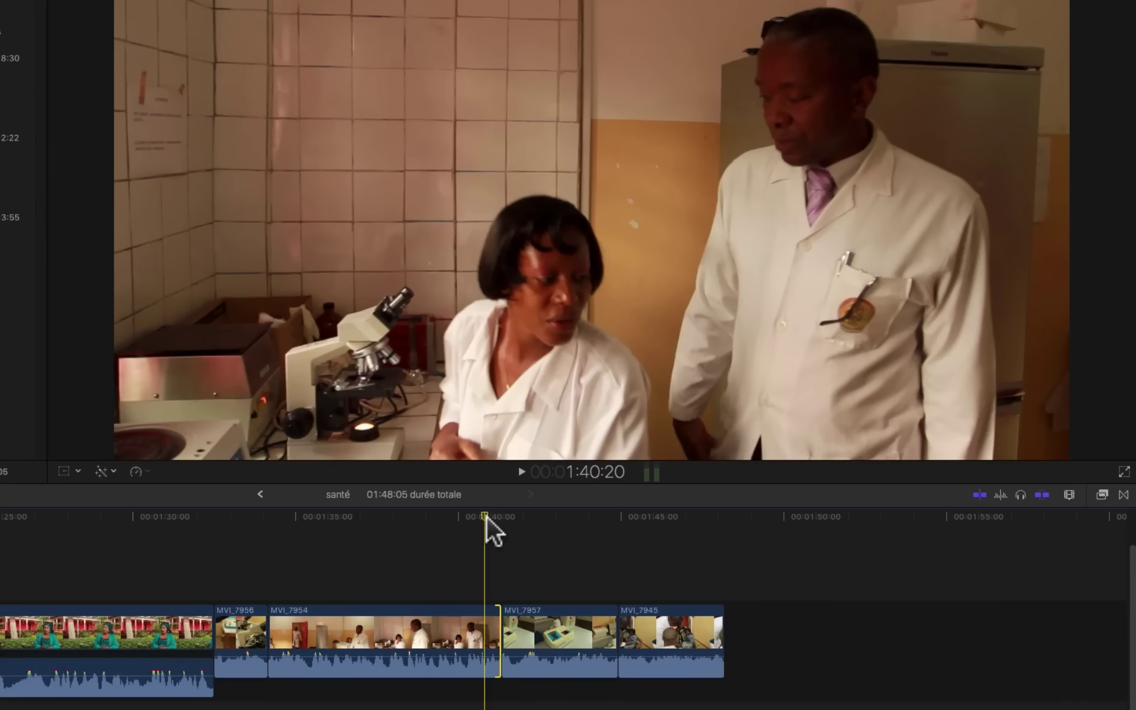
pyautogui.click(493, 516)
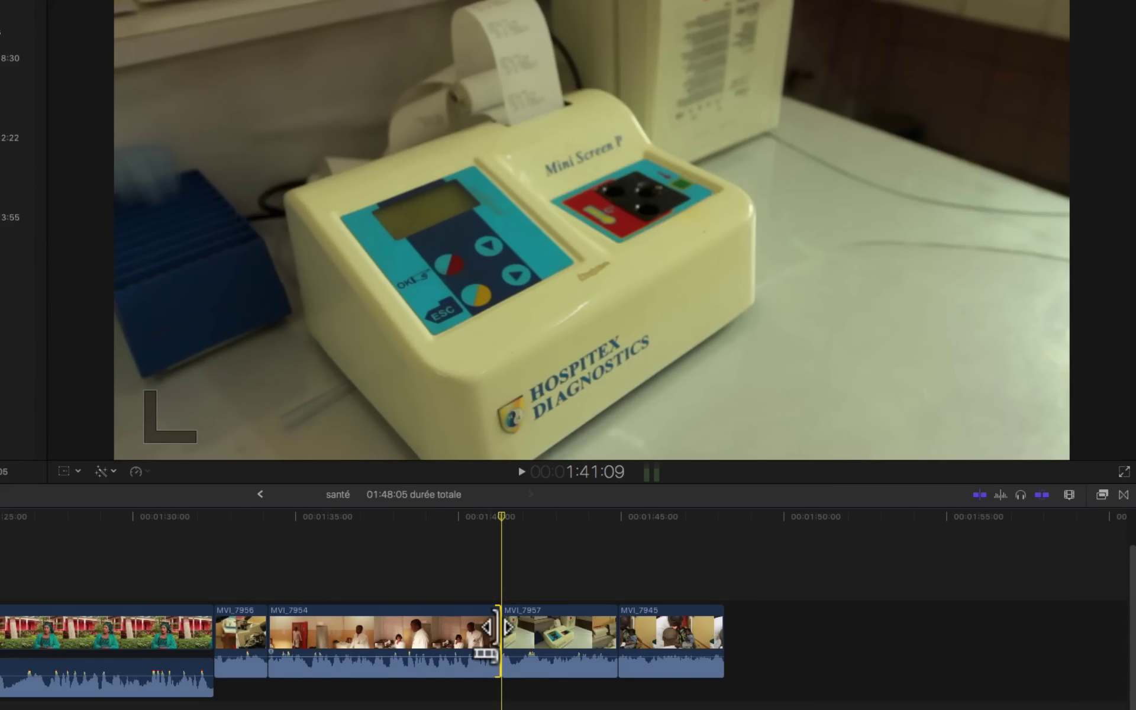
# Step: Try shortening the end of MVI_7954 by 9 frames, and bring it back to the playhead
pyautogui.moveTo(497, 628); pyautogui.dragTo(497, 628)
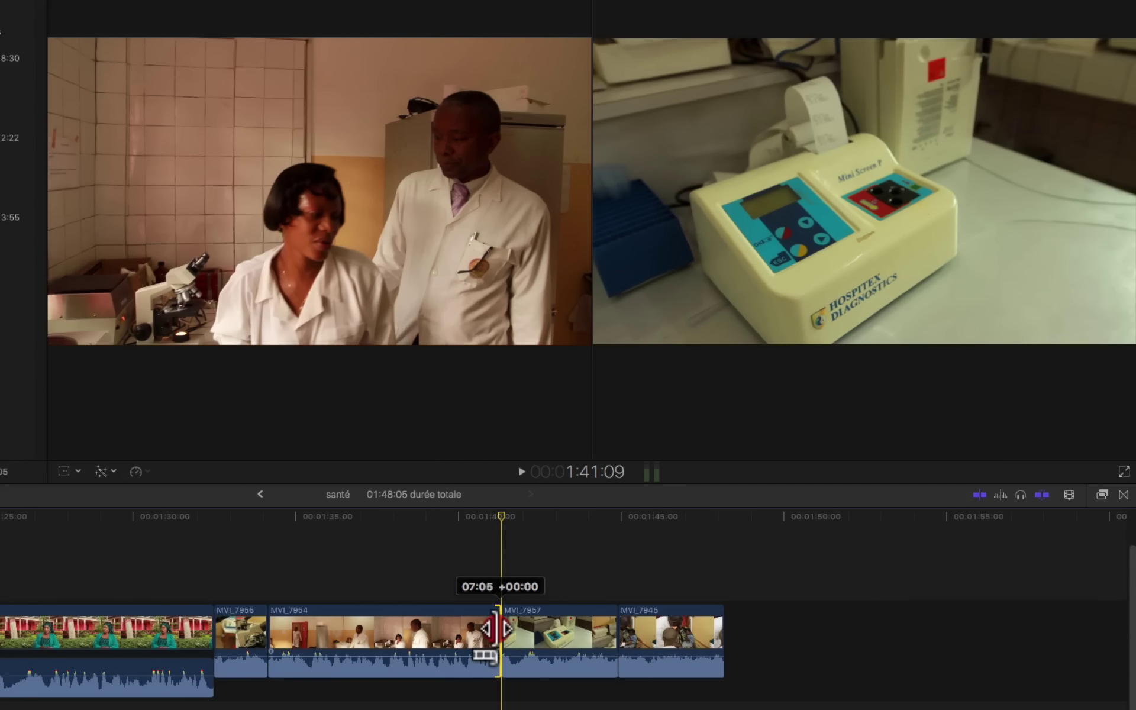
pyautogui.moveTo(497, 628); pyautogui.dragTo(486, 630)
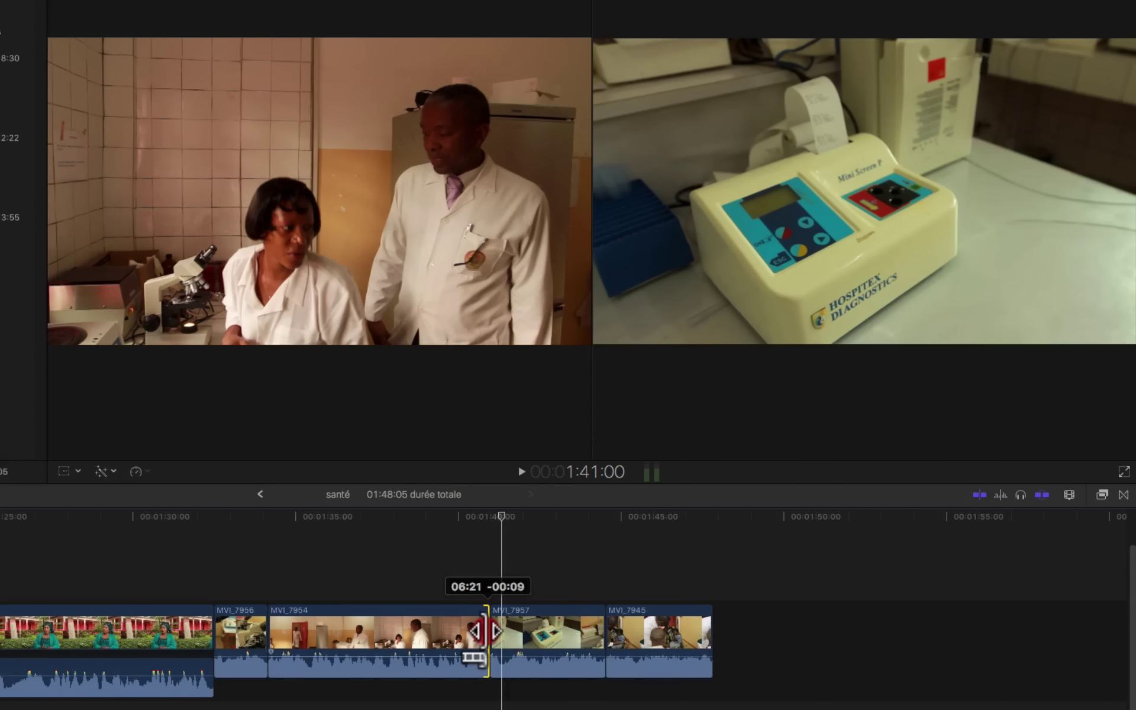
pyautogui.moveTo(485, 631); pyautogui.dragTo(497, 630)
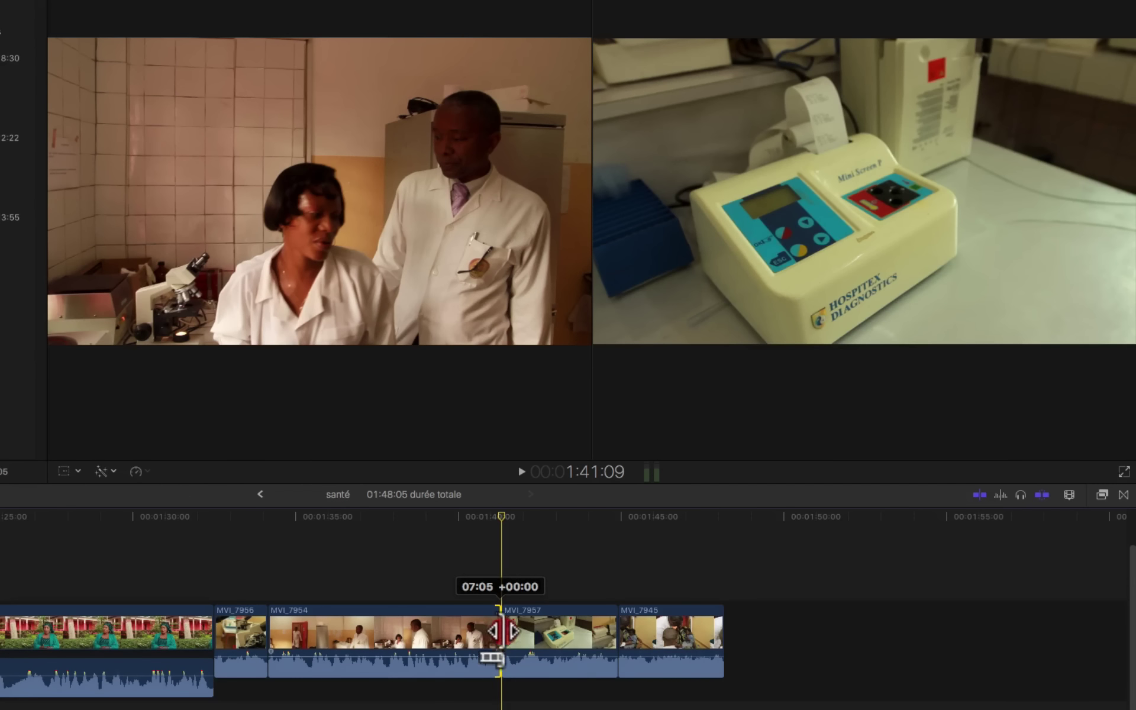
pyautogui.moveTo(494, 630); pyautogui.dragTo(502, 633)
# Step: Try ripple-trimming the start of MVI_7957, extending it by 15 frames and shortening it by about 12 frames
pyautogui.click(503, 634)
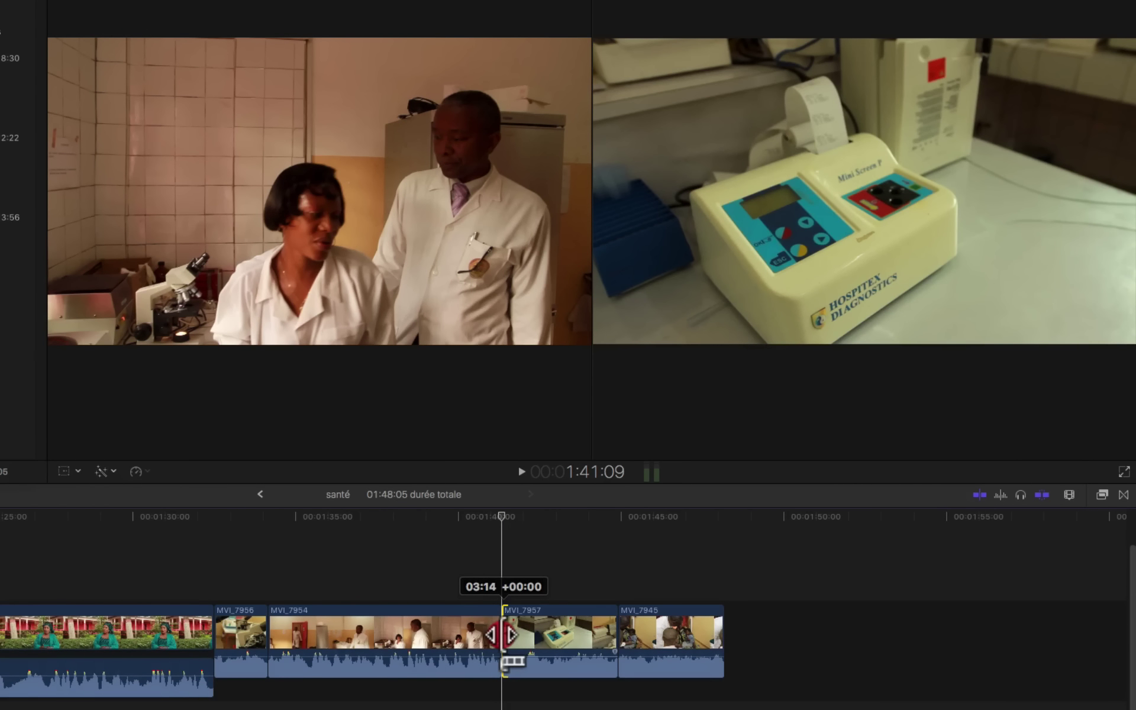
pyautogui.moveTo(503, 634); pyautogui.dragTo(489, 635)
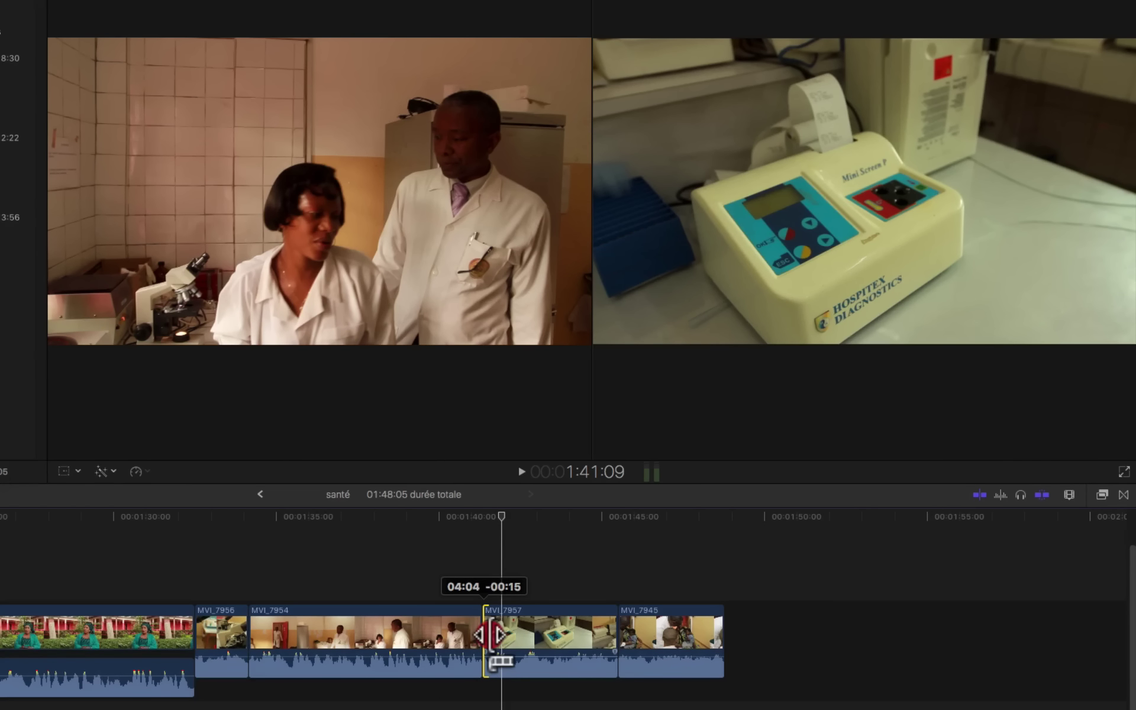
pyautogui.moveTo(489, 635); pyautogui.dragTo(525, 635)
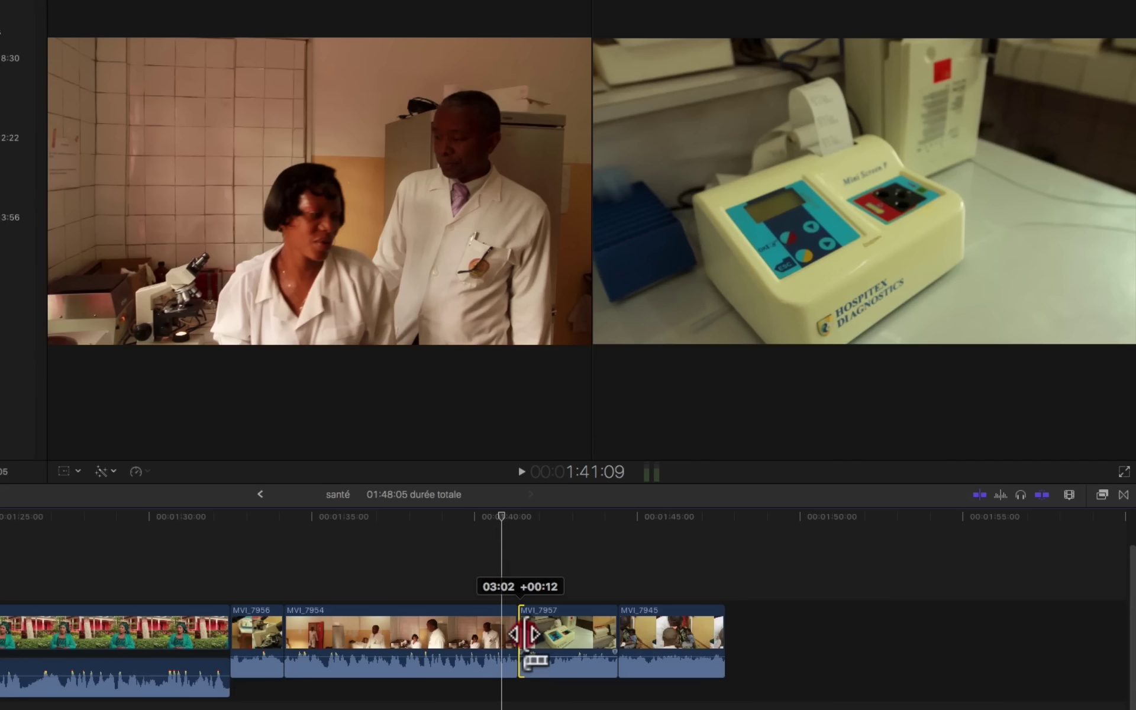
pyautogui.moveTo(525, 635); pyautogui.dragTo(525, 635)
# Step: Select the end of MVI_7954 and ripple-trim it by timecode entry, first +5 frames and after that -8 frames
pyautogui.click(509, 636)
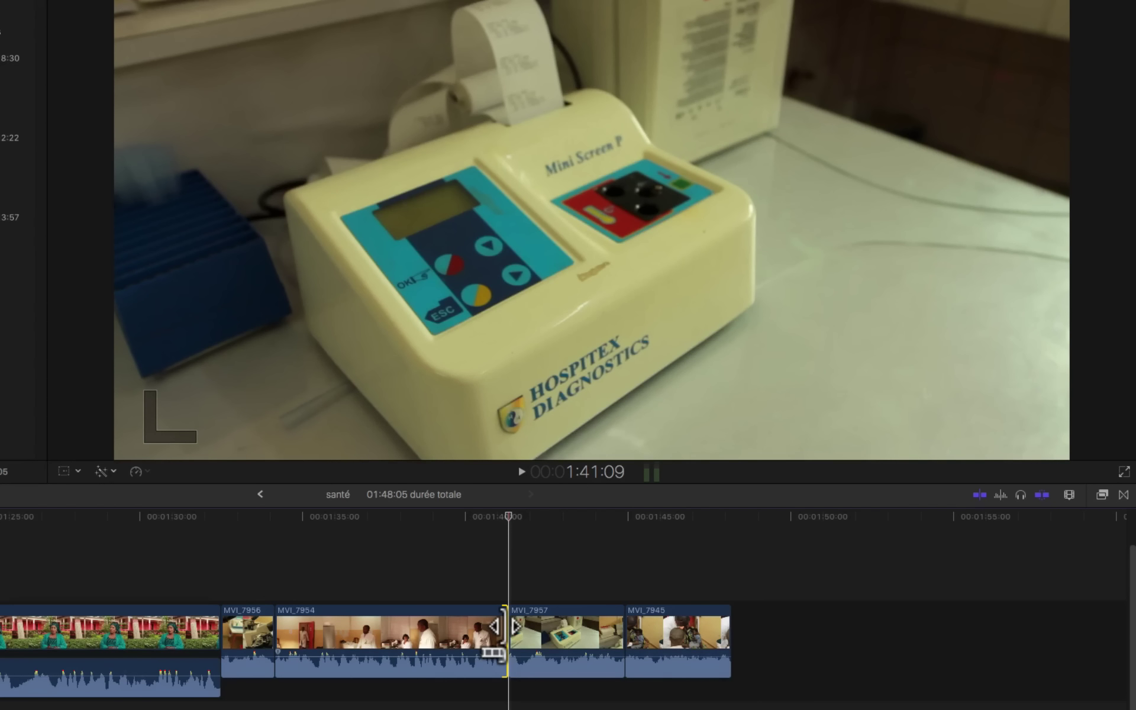
pyautogui.press('+')
pyautogui.write('5')
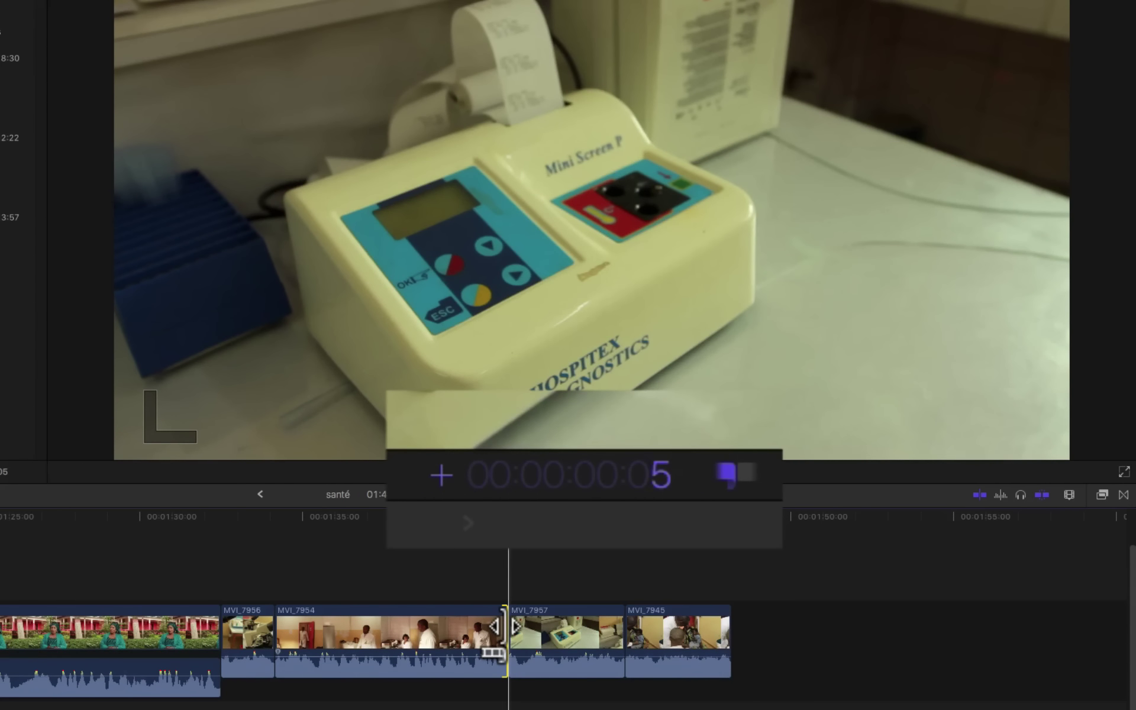
pyautogui.press('Return')
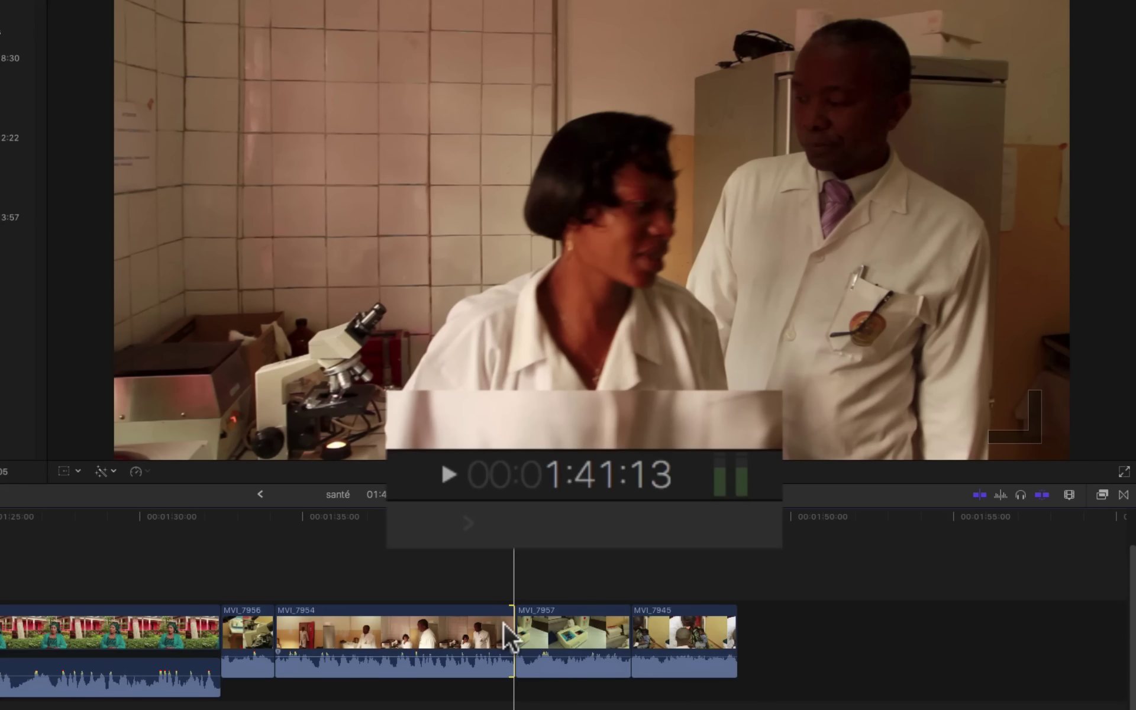
pyautogui.press('-')
pyautogui.write('8')
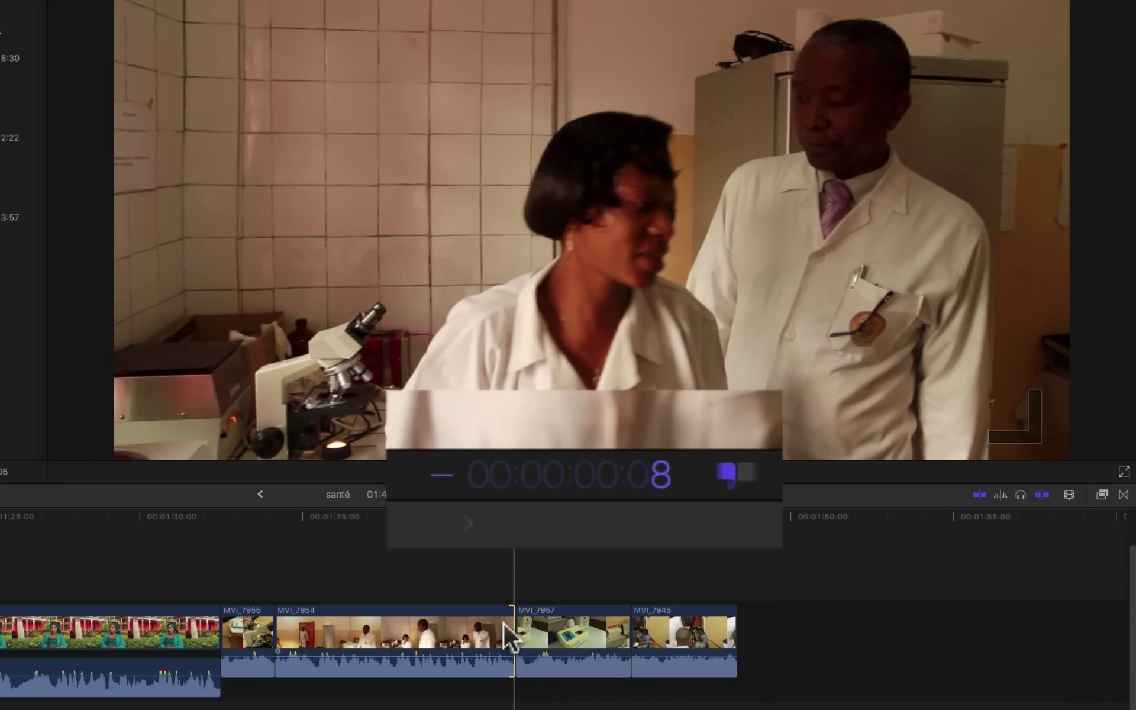
pyautogui.press('Return')
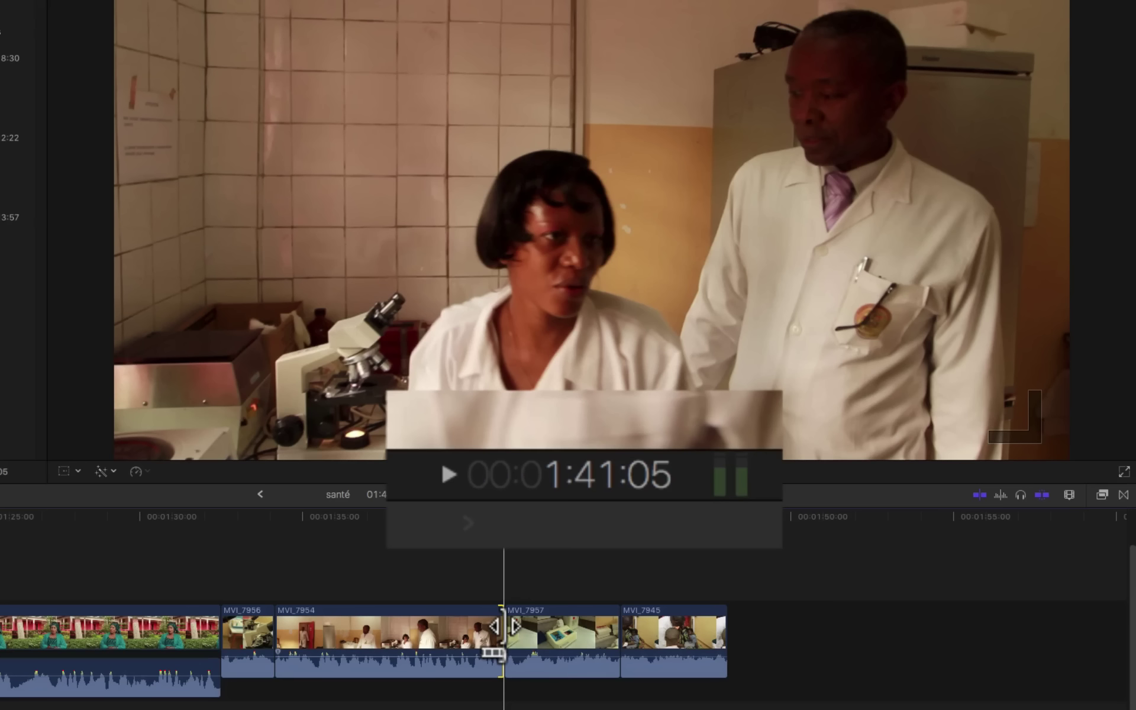
# Step: Extend the end of MVI_7954 by 2:01 and shorten it by 2:02 using timecode offsets
pyautogui.press('+')
pyautogui.write('2')
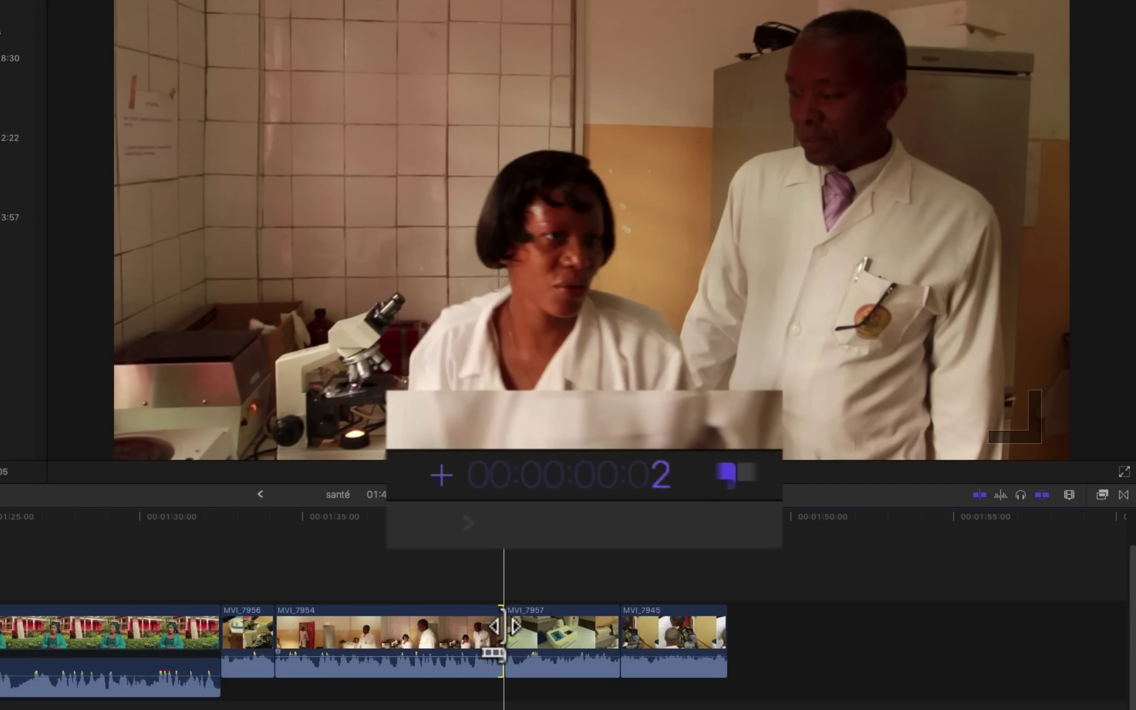
pyautogui.write('001')
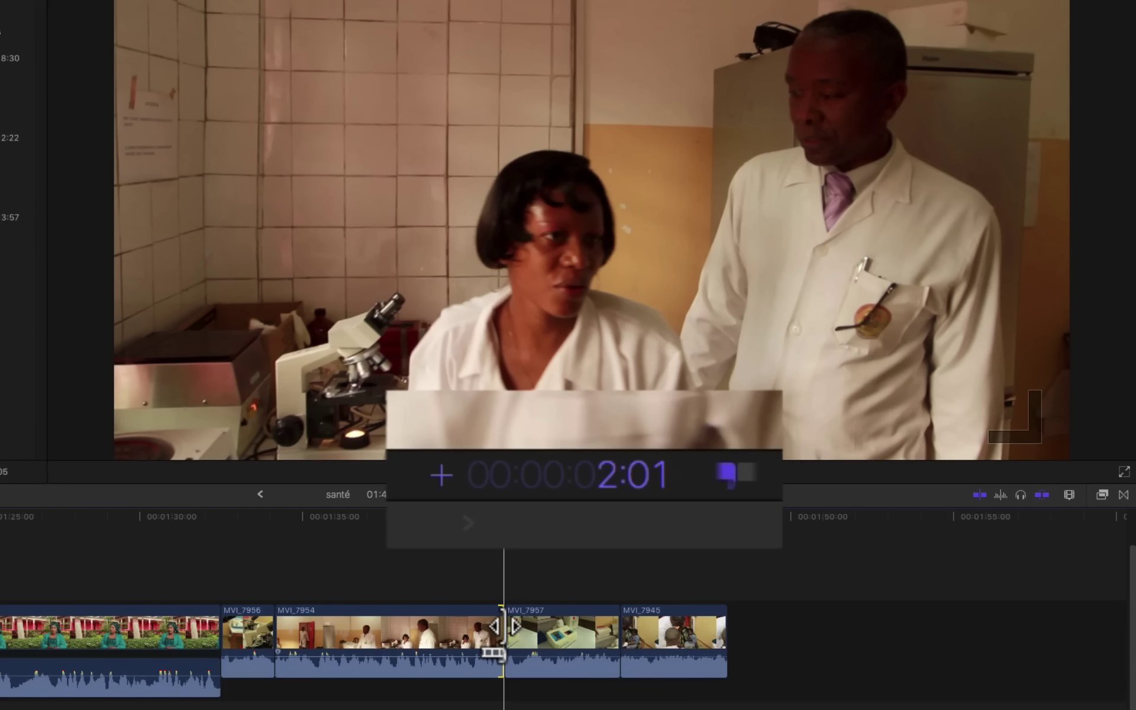
pyautogui.press('Return')
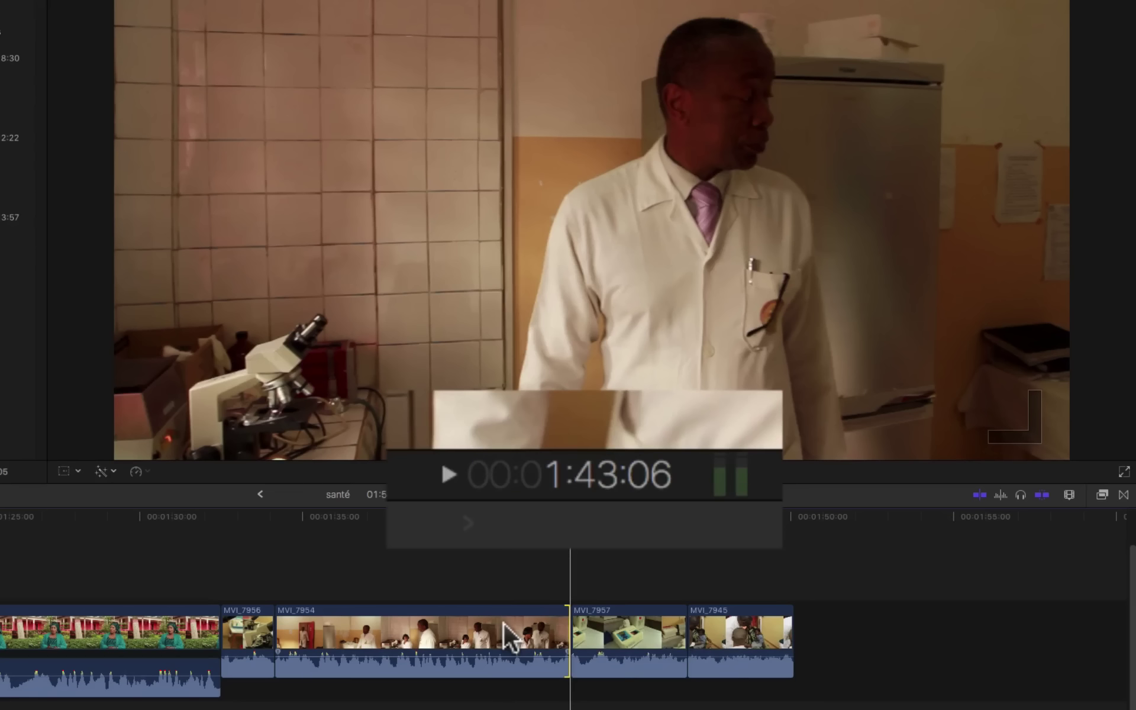
pyautogui.press('-')
pyautogui.write('2002')
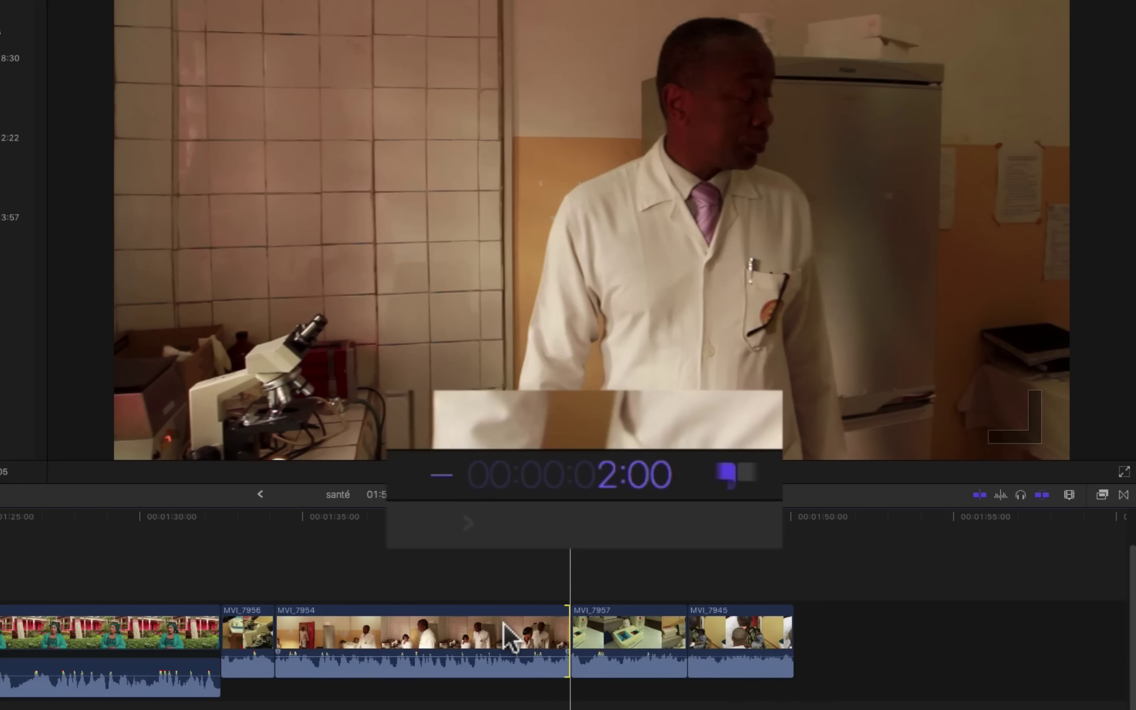
pyautogui.press('Return')
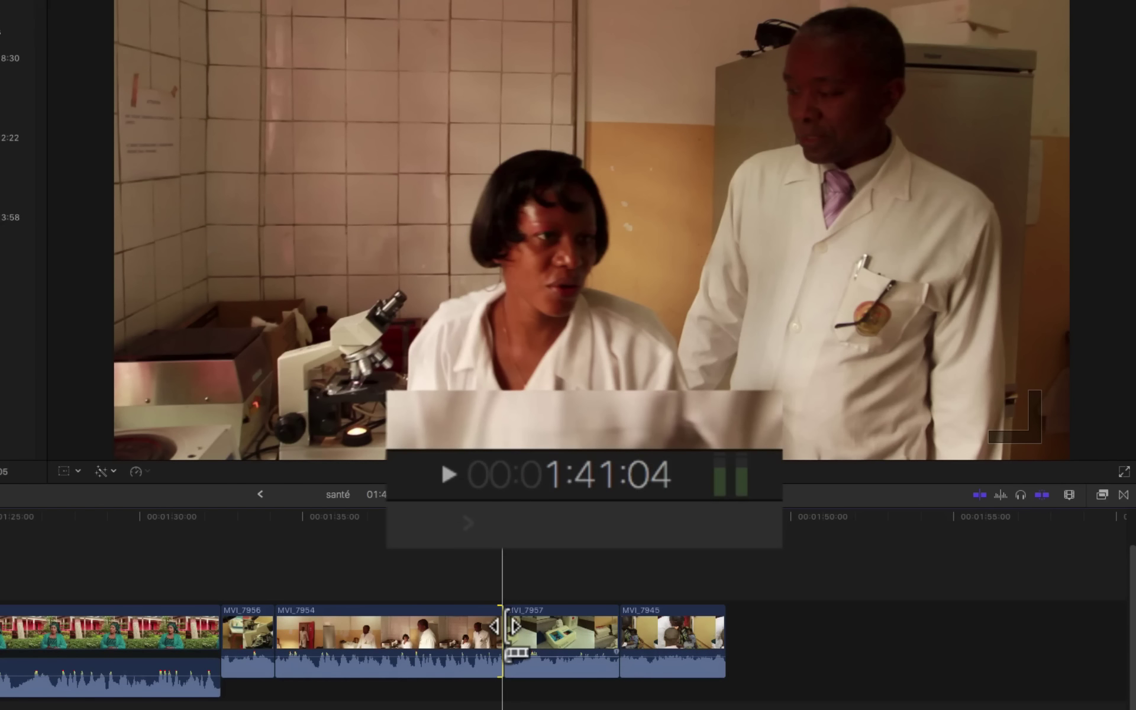
# Step: Nudge the end of MVI_7954 three frames longer, one frame at a time
pyautogui.press('Right')
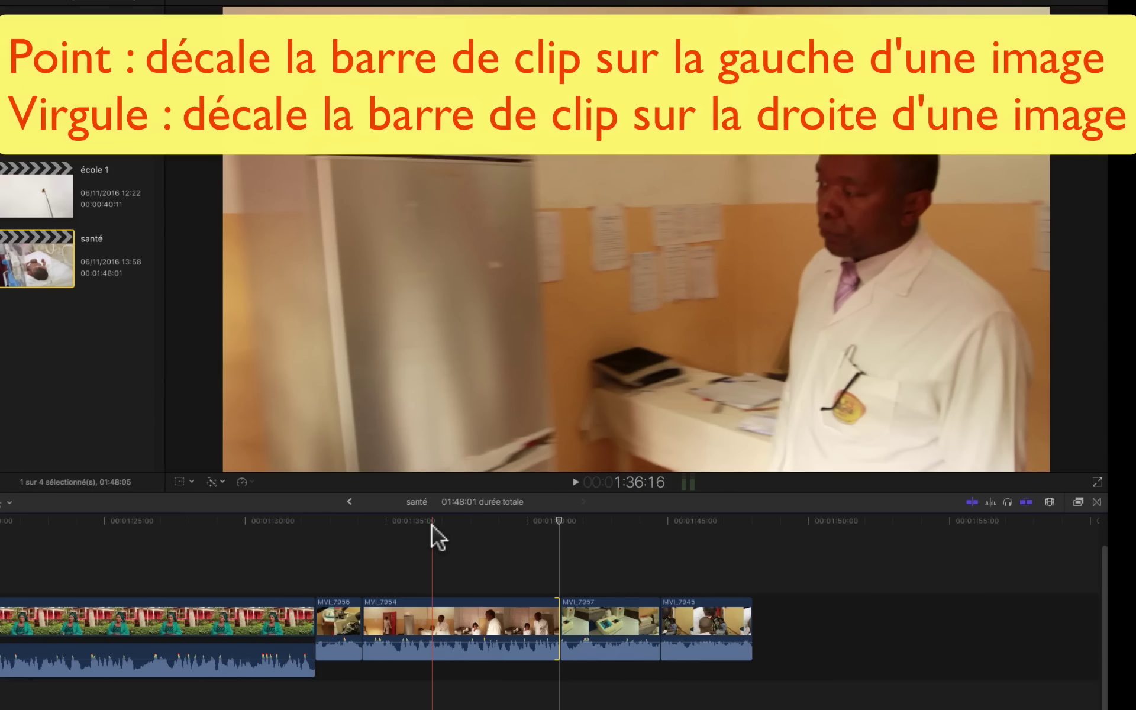
pyautogui.press(',')
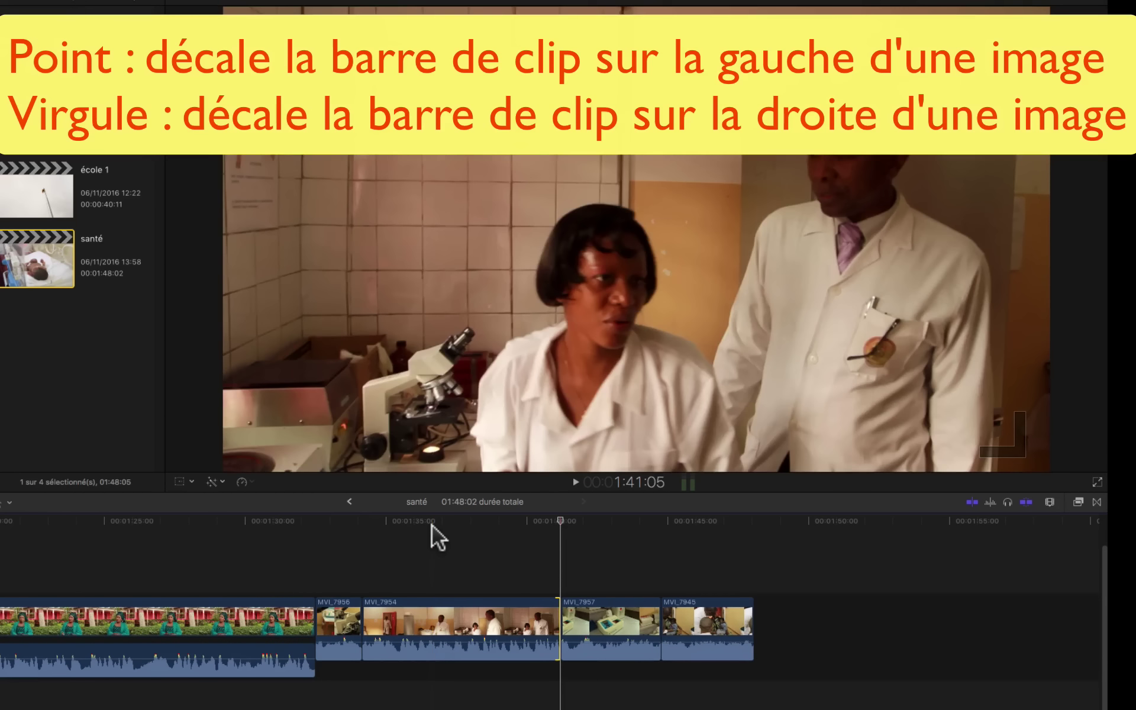
pyautogui.press(',')
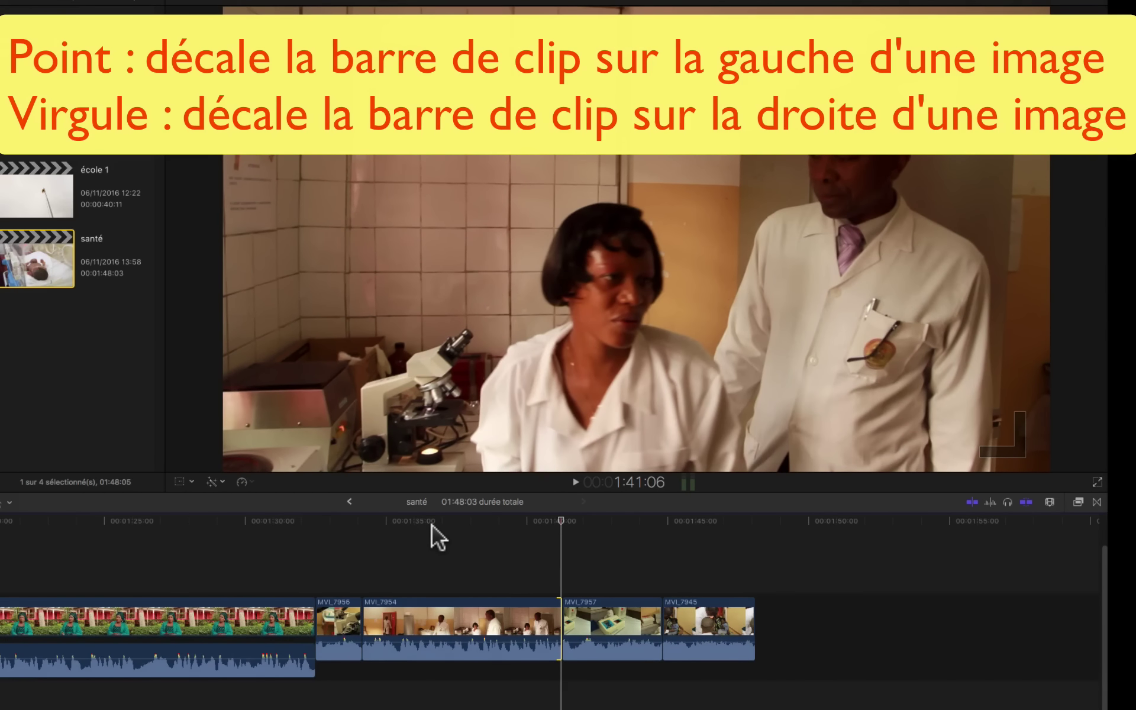
pyautogui.press(',')
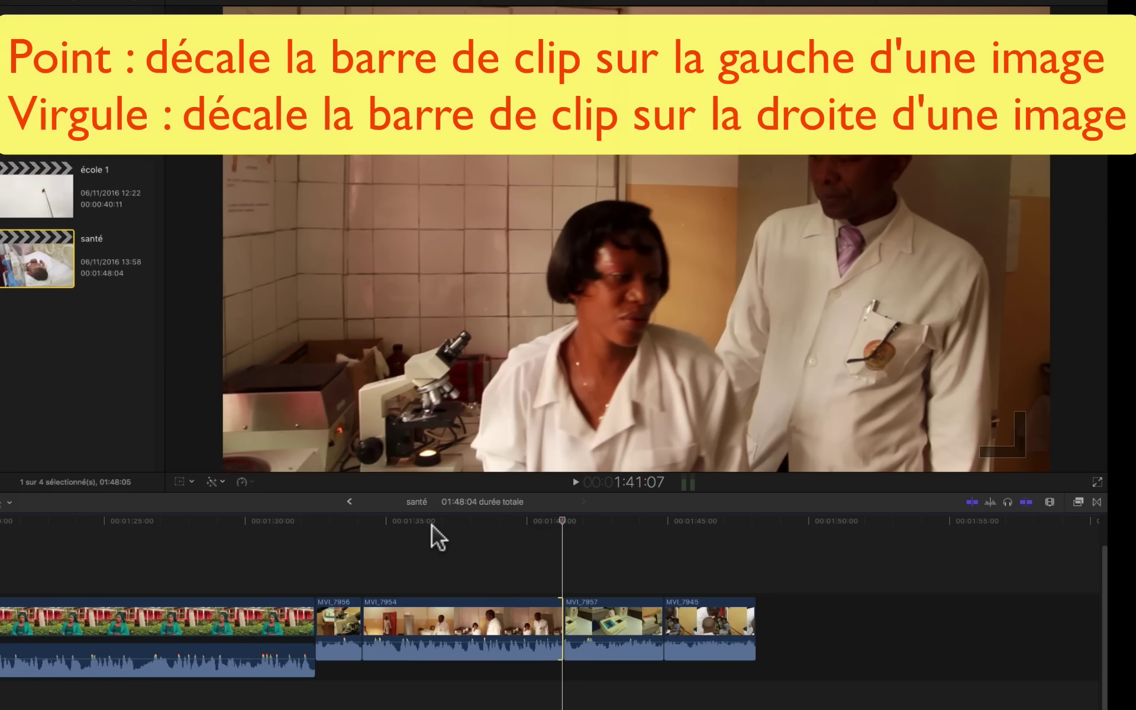
# Step: Nudge the end of MVI_7954 earlier one frame at a time, shortening the clip by 11 frames
pyautogui.press('.')
pyautogui.press('.')
pyautogui.press('.')
pyautogui.press('.')
pyautogui.press('.')
pyautogui.press('.')
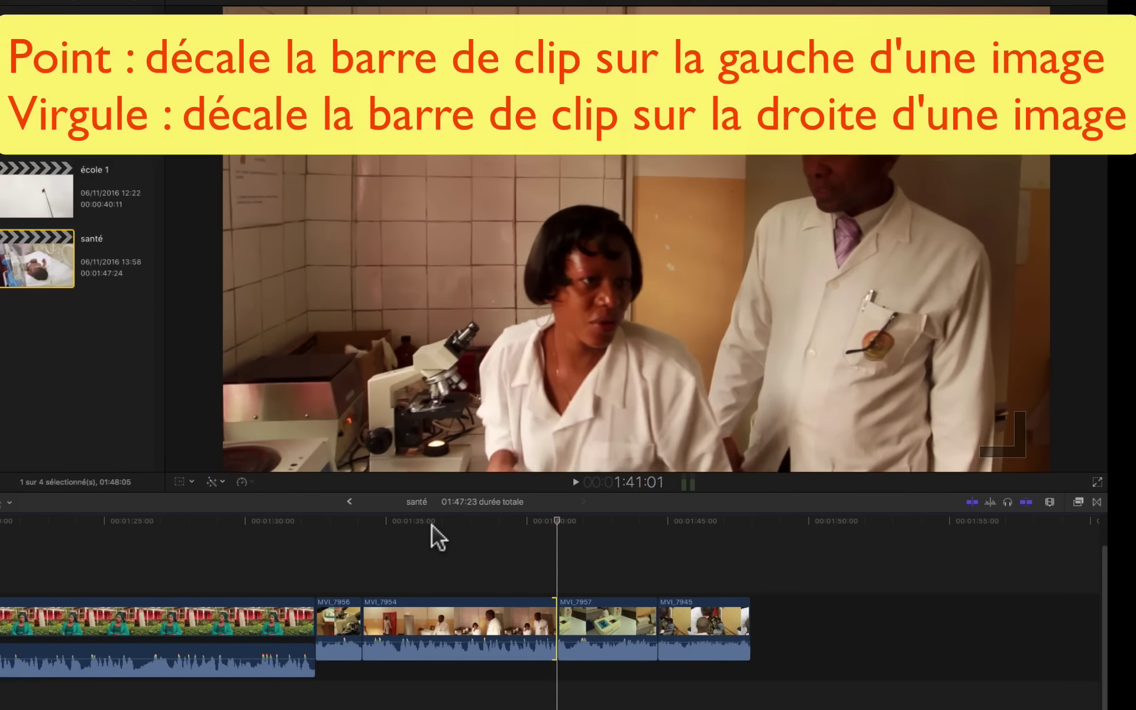
pyautogui.press('.')
pyautogui.press('.')
pyautogui.press('.')
pyautogui.press('.')
pyautogui.press('.')
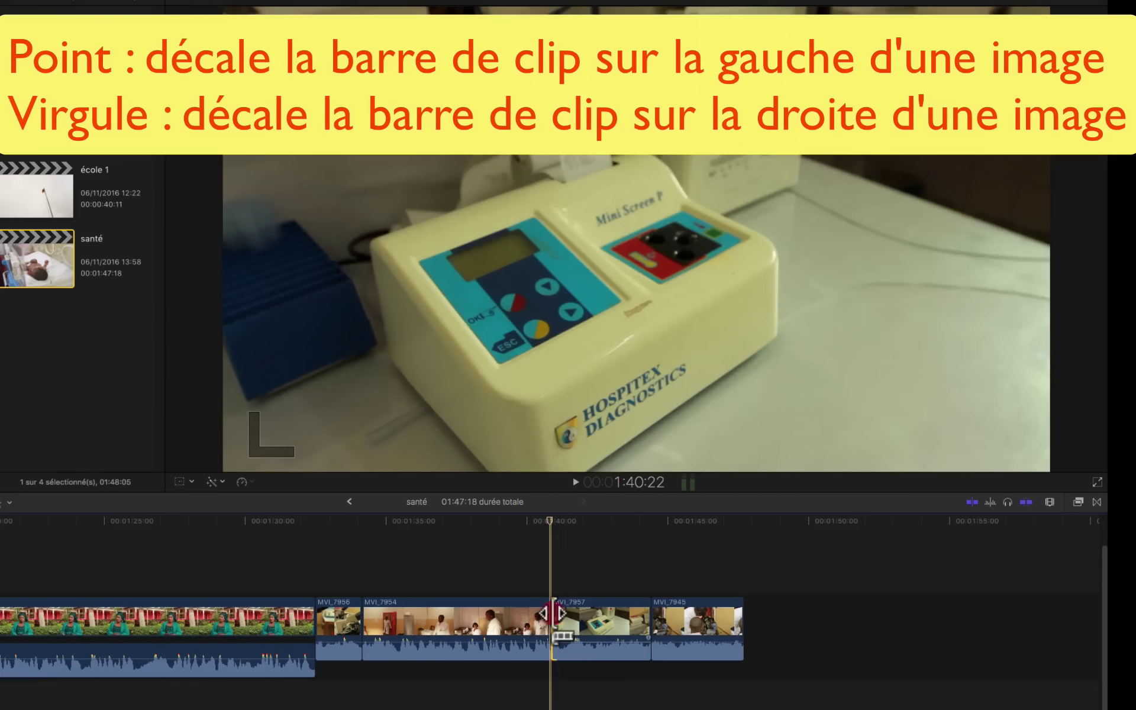
# Step: Select the start of MVI_7957 and shorten the clip there by about 10 frames in single-frame nudges
pyautogui.click(555, 616)
pyautogui.press(',')
pyautogui.press(',')
pyautogui.press(',')
pyautogui.press(',')
pyautogui.press(',')
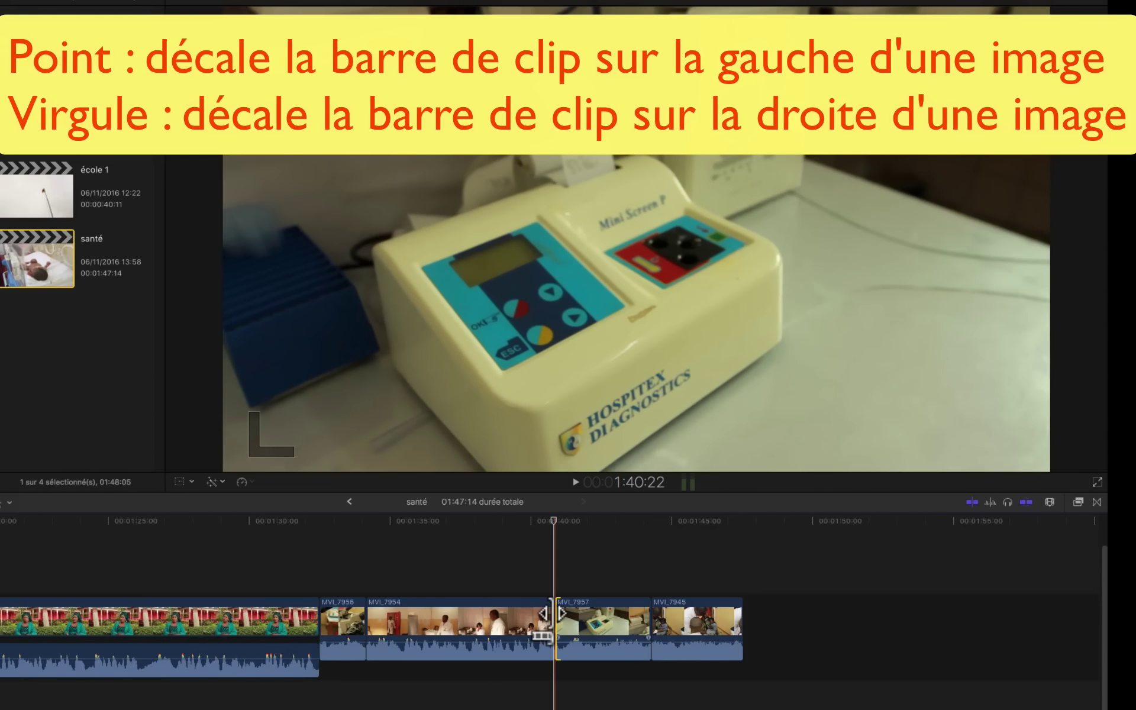
pyautogui.press(',')
pyautogui.press(',')
pyautogui.press(',')
pyautogui.press(',')
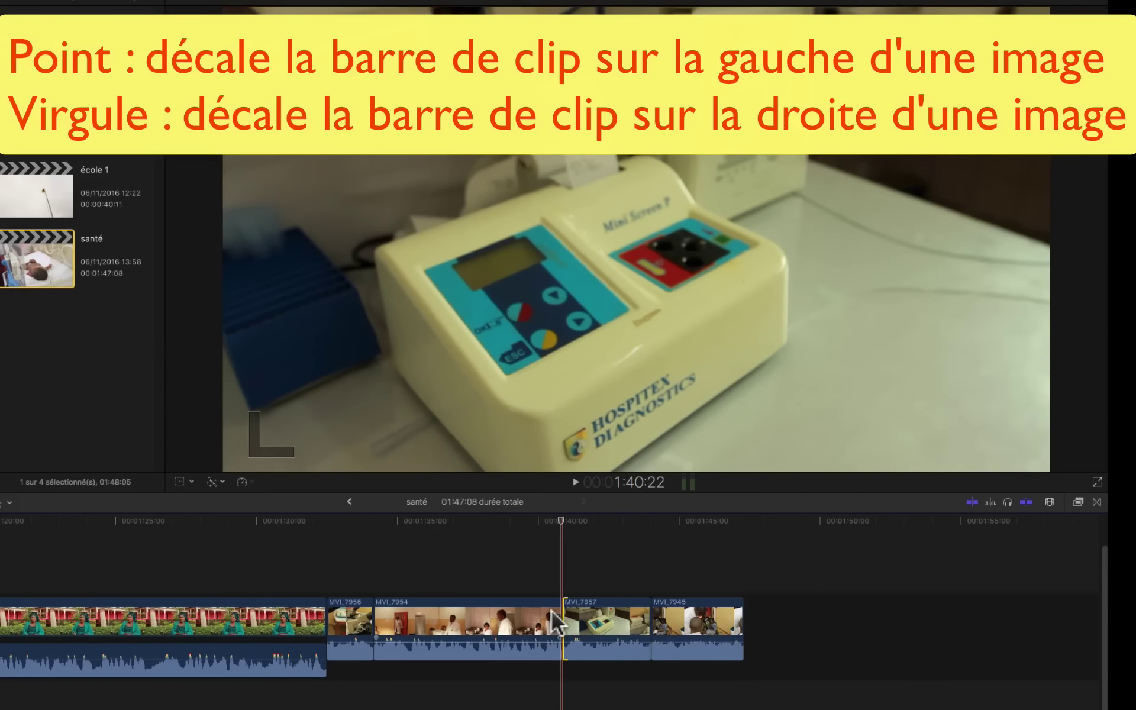
# Step: Lengthen MVI_7957 at its start by about 13 frames in single-frame nudges
pyautogui.press('.')
pyautogui.press('.')
pyautogui.press('.')
pyautogui.press('.')
pyautogui.press('.')
pyautogui.press('.')
pyautogui.press('.')
pyautogui.press('.')
pyautogui.press('.')
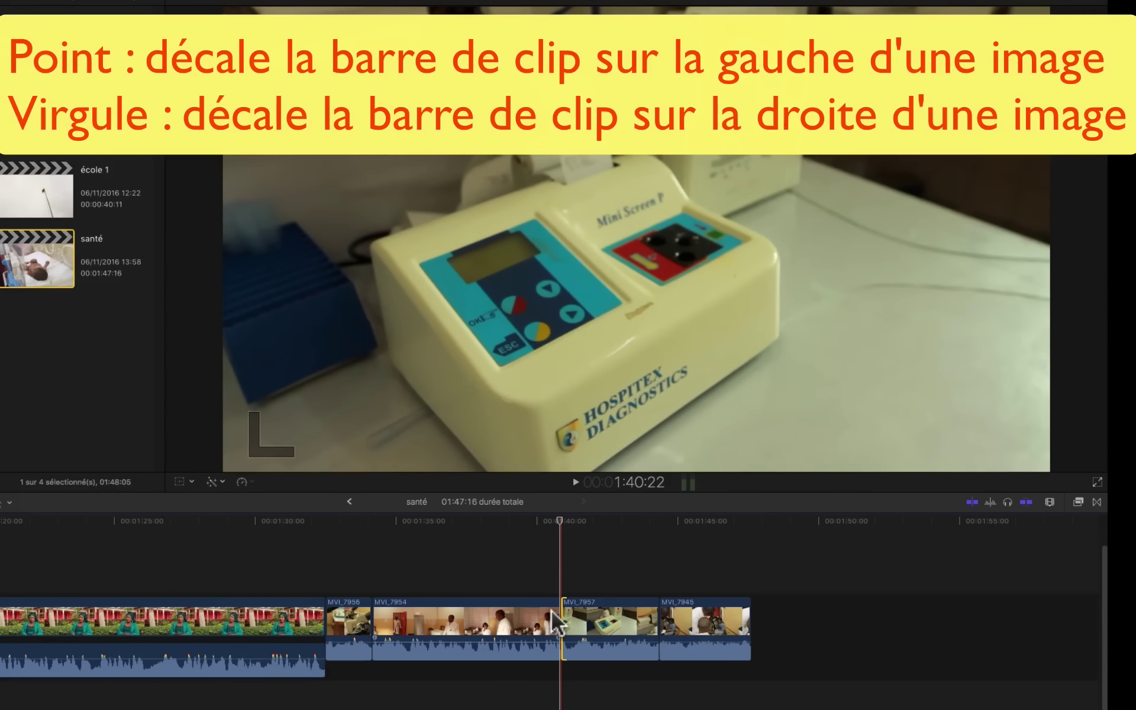
pyautogui.press('.')
pyautogui.press('.')
pyautogui.press('.')
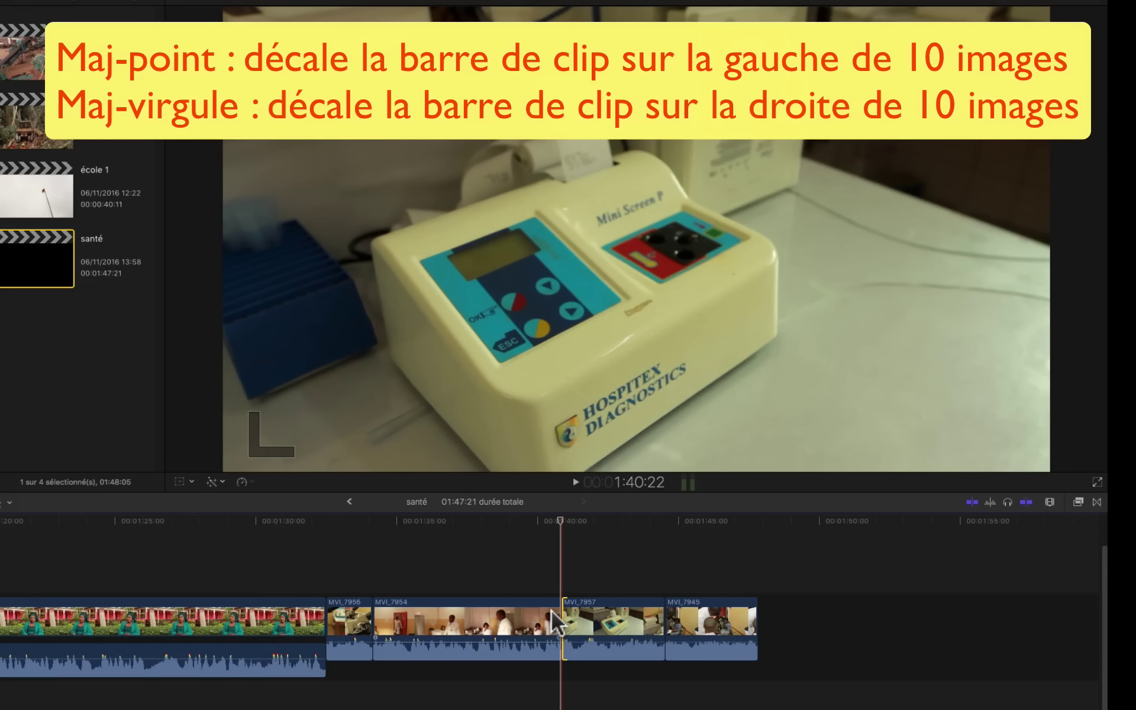
# Step: Extend the start of MVI_7957 by 30 frames in three 10-frame nudges
pyautogui.hotkey('shift', '.')
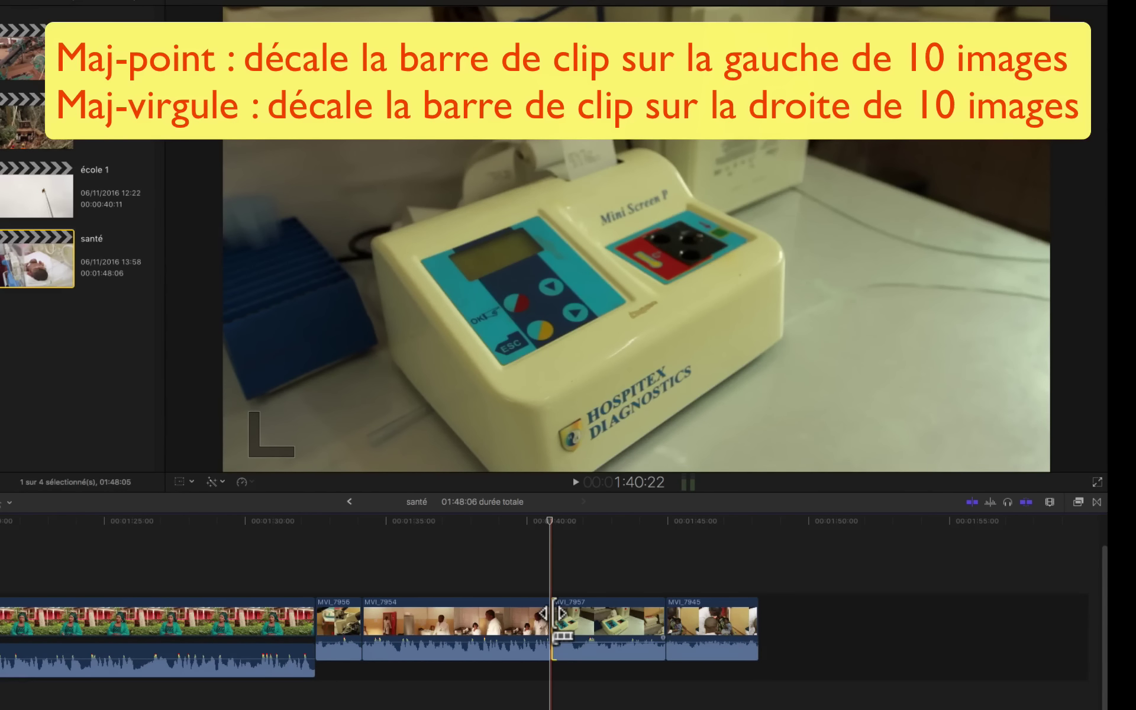
pyautogui.hotkey('shift', '.')
pyautogui.hotkey('shift', '.')
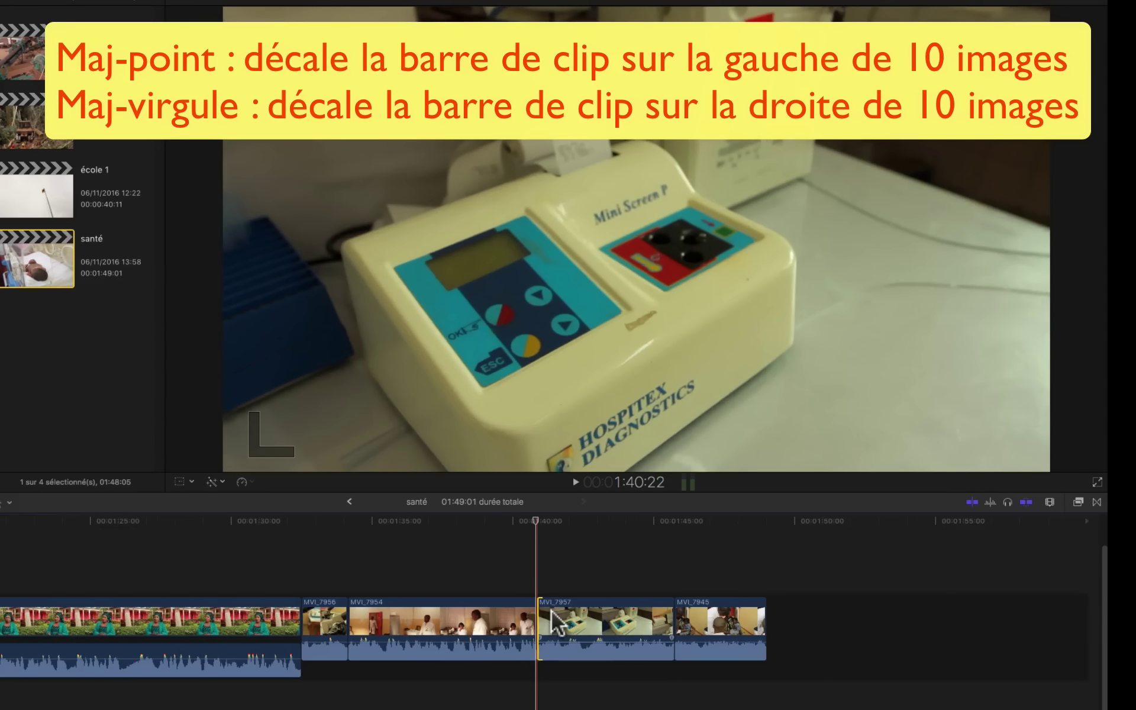
# Step: Shorten MVI_7957 at its start by 30 frames in three 10-frame nudges
pyautogui.hotkey('shift', ',')
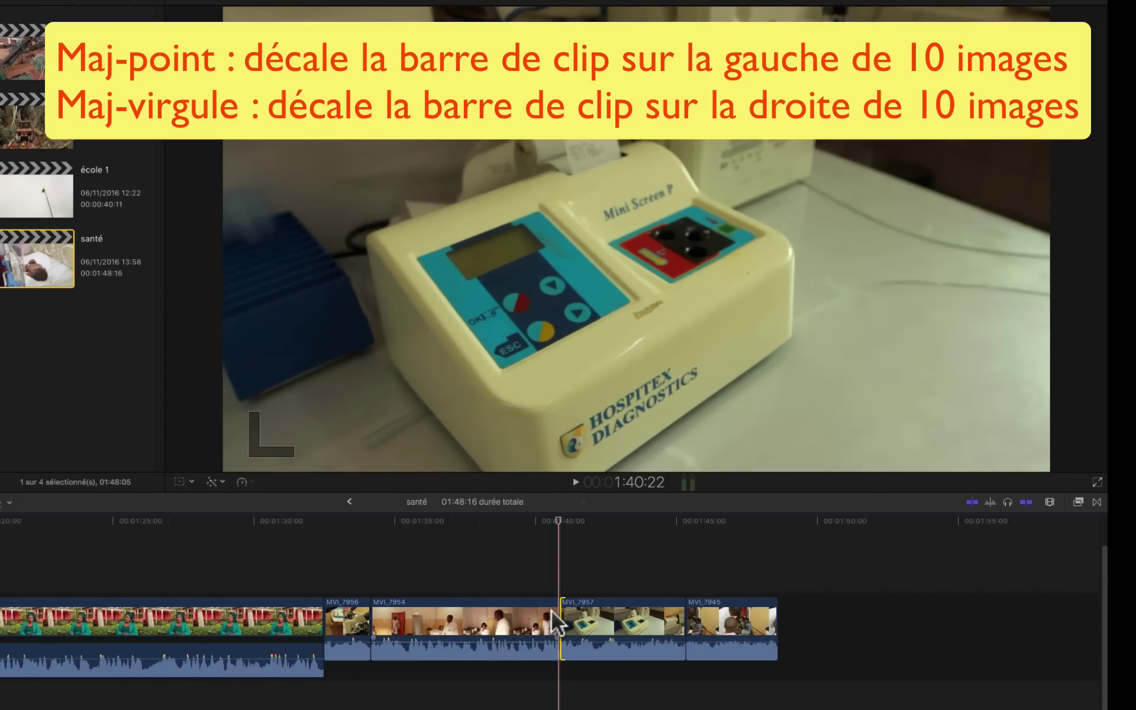
pyautogui.hotkey('shift', ',')
pyautogui.hotkey('shift', ',')
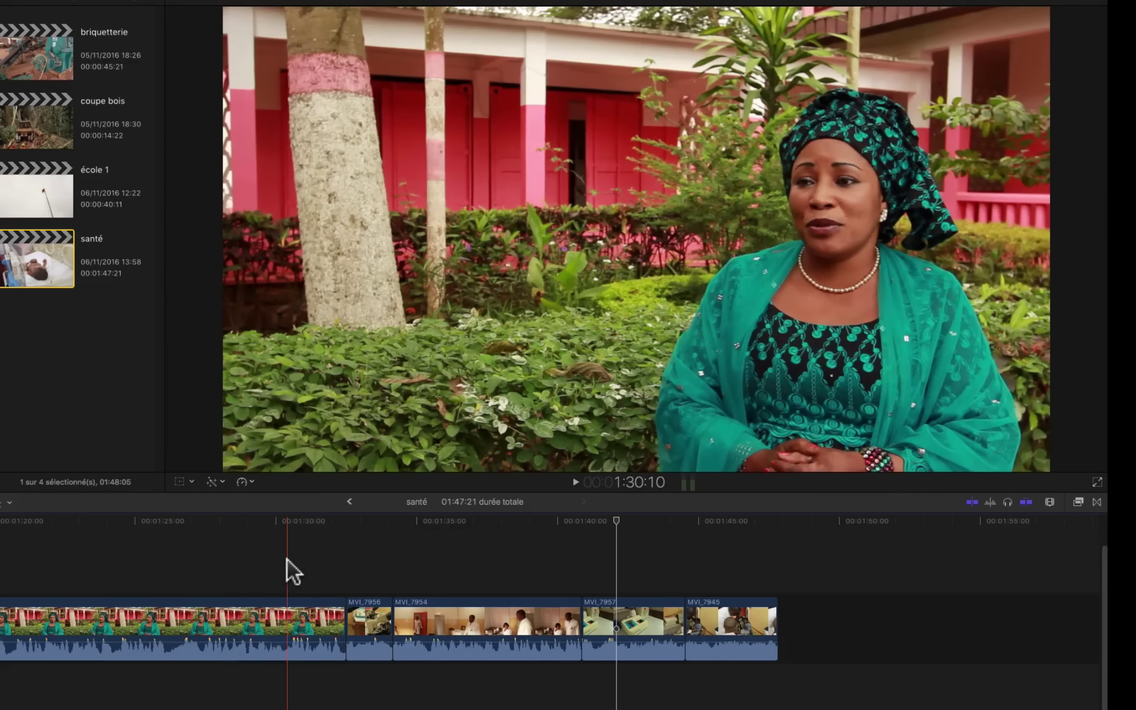
# Step: Play the end of the interview clip across its cut to MVI_7956 to check the transition
pyautogui.click(287, 559)
pyautogui.press('space')
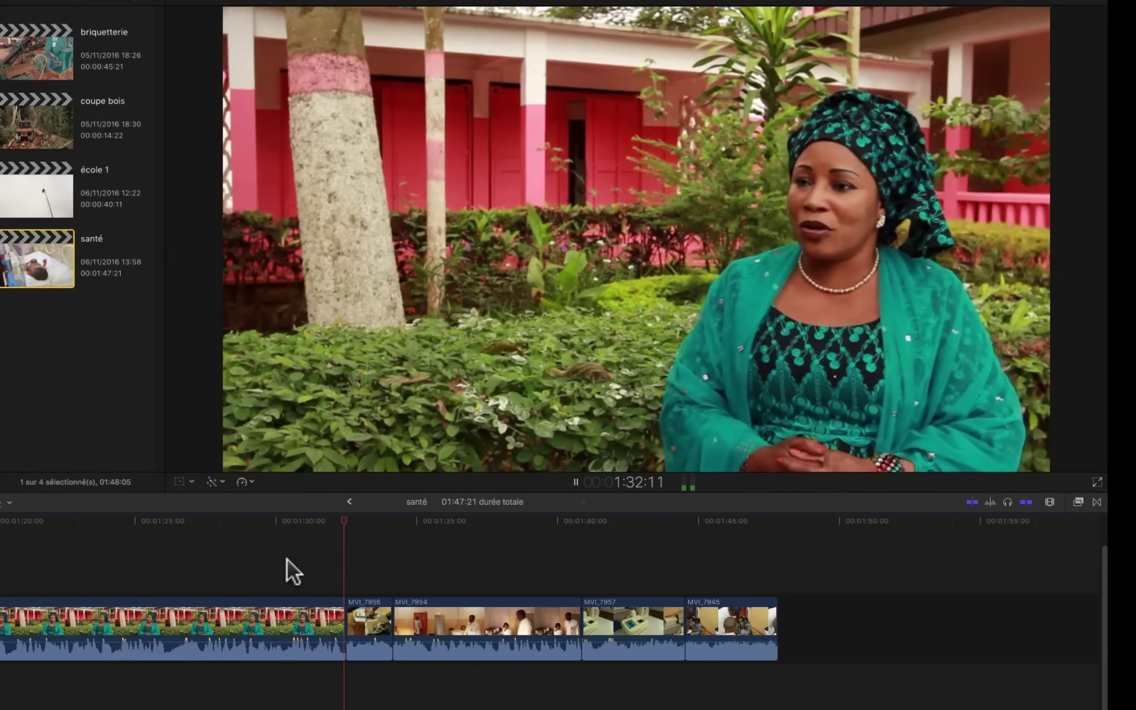
pyautogui.press('space')
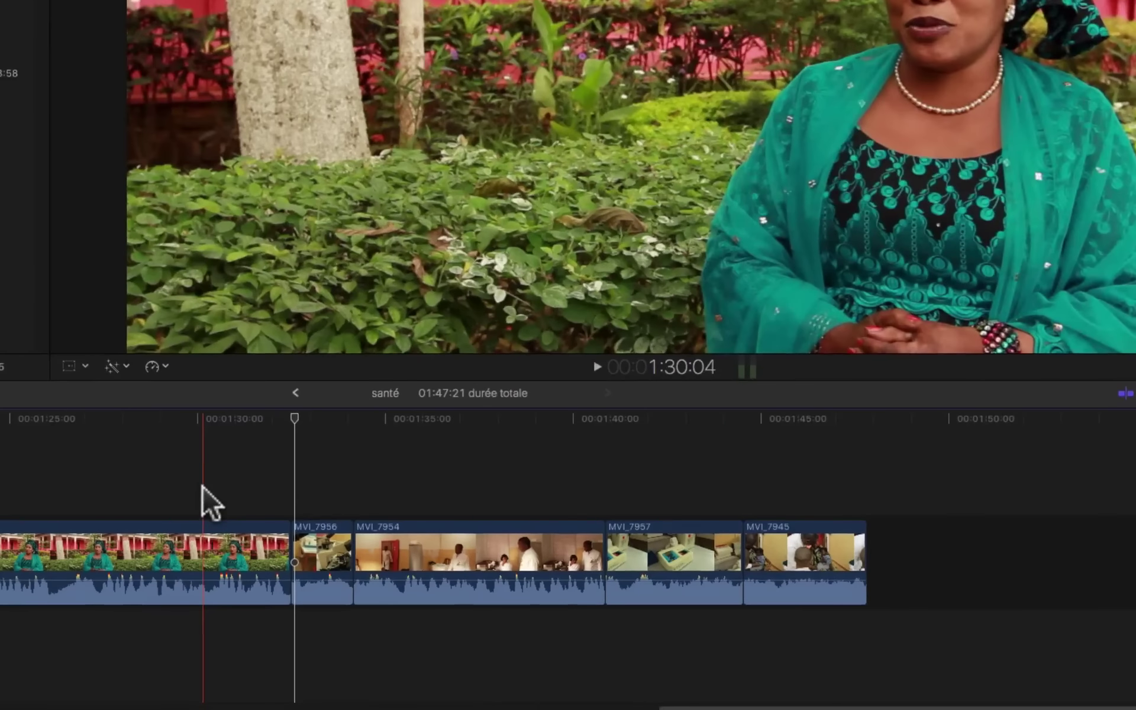
# Step: Expand the audio of the interview clip before MVI_7956 and shorten only its video at the end by 01:14
pyautogui.rightClick(218, 589)
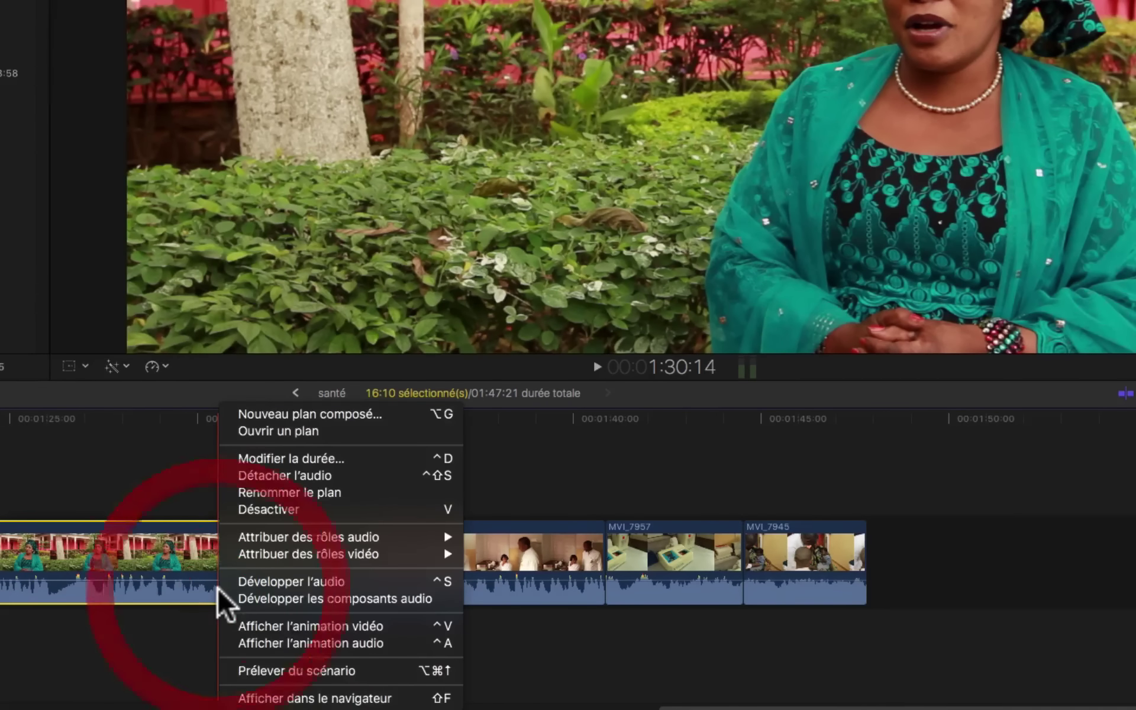
pyautogui.click(313, 575)
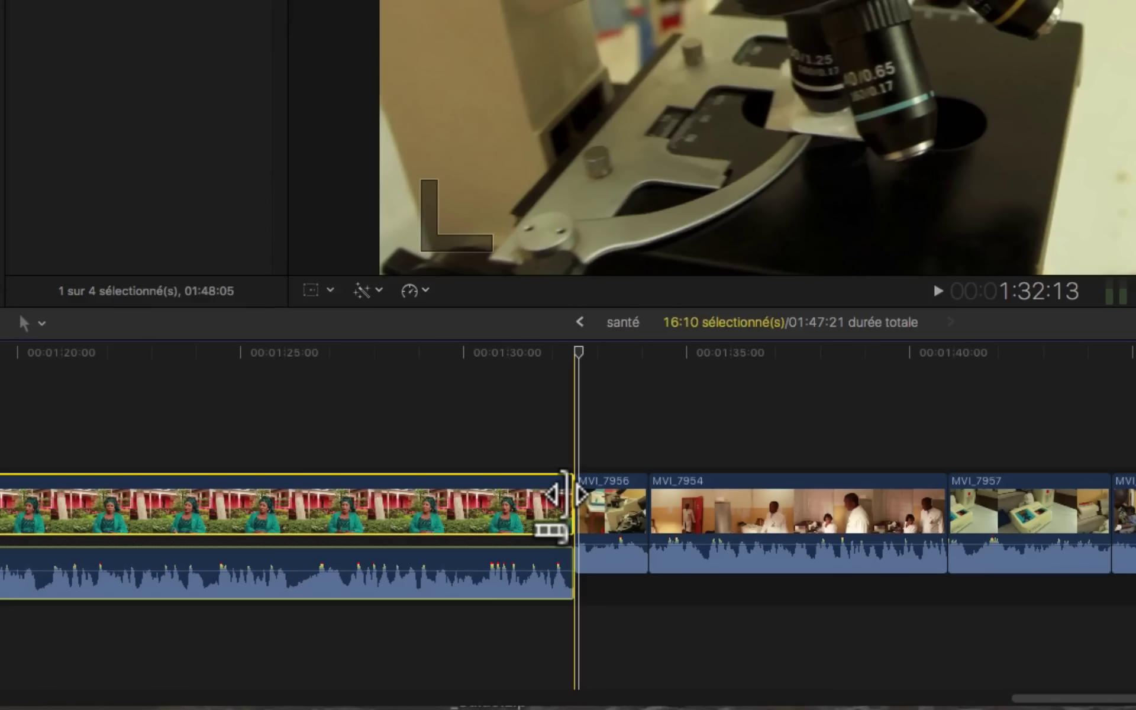
pyautogui.moveTo(565, 494); pyautogui.dragTo(501, 494)
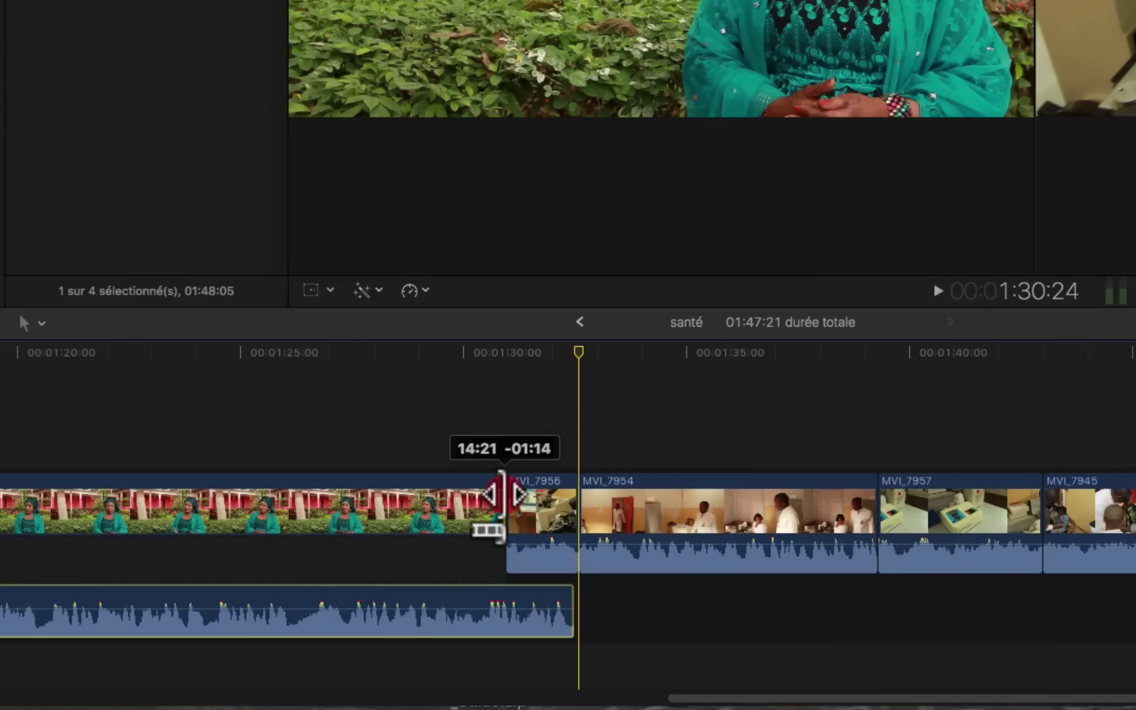
pyautogui.moveTo(502, 494); pyautogui.dragTo(502, 494)
pyautogui.click(502, 494)
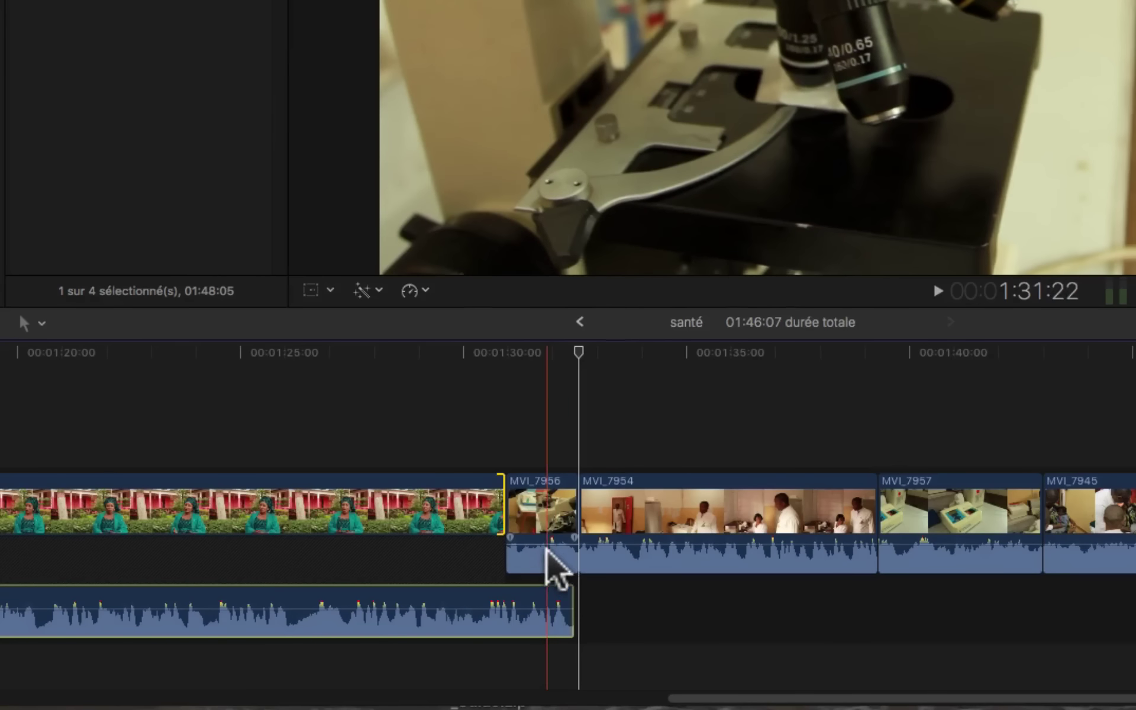
# Step: Lower the audio level of MVI_7956 and play the interview sound overlapping it
pyautogui.moveTo(545, 544); pyautogui.dragTo(545, 559)
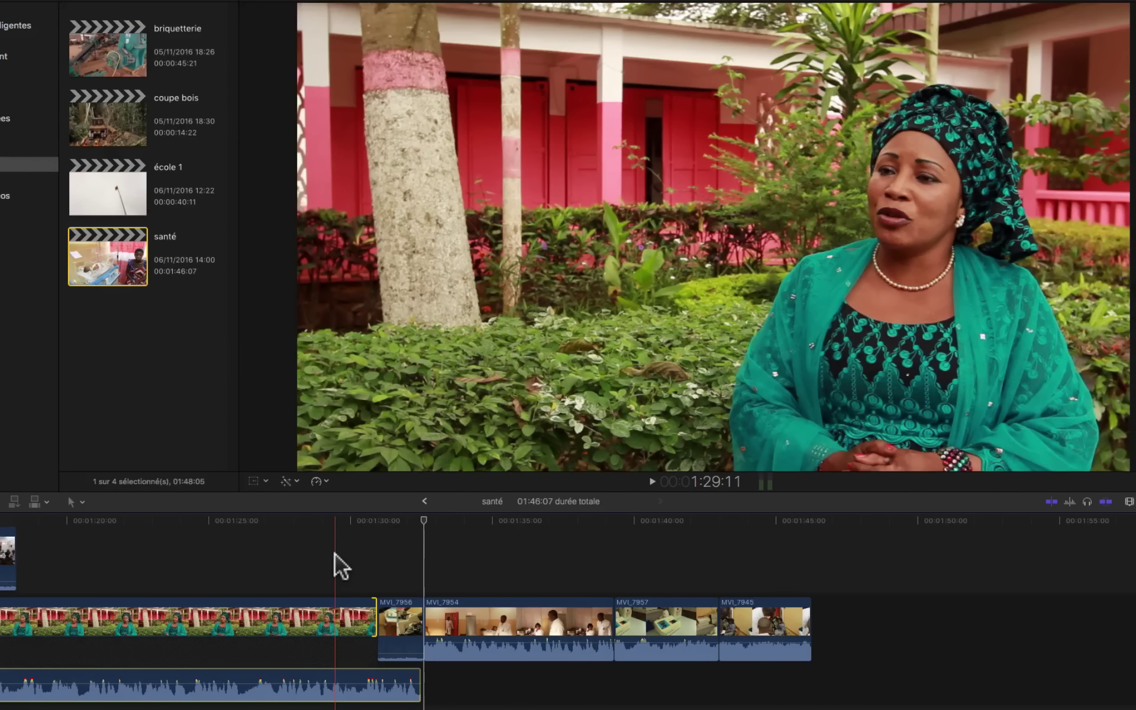
pyautogui.press('space')
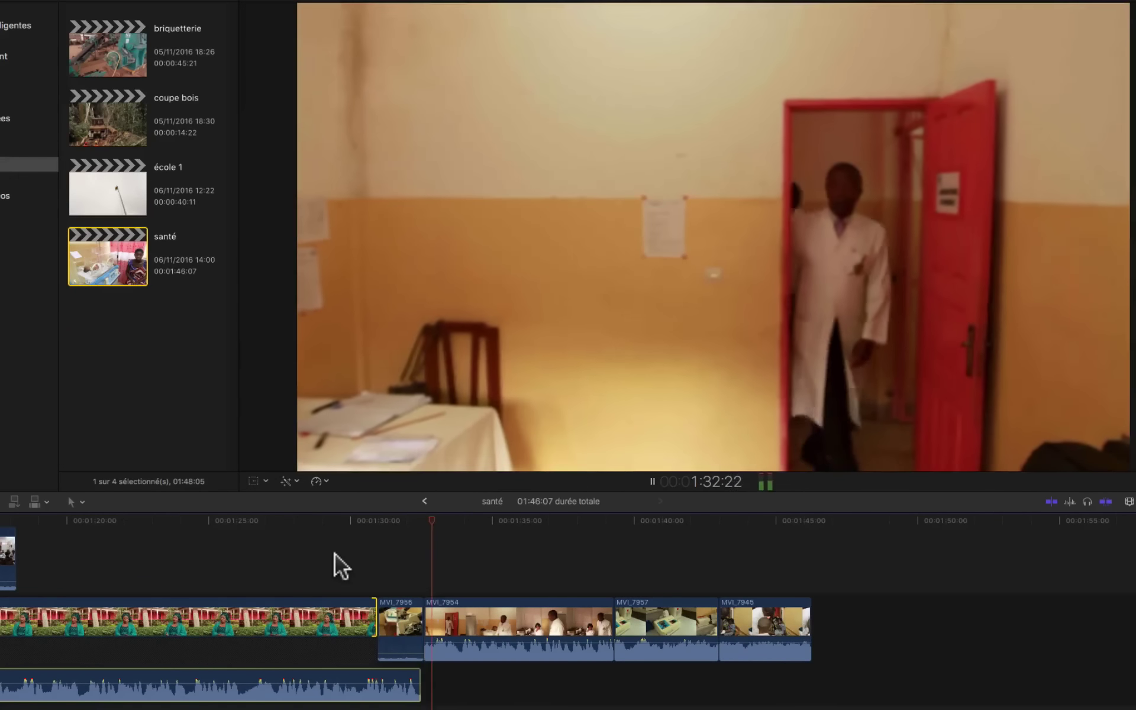
pyautogui.press('space')
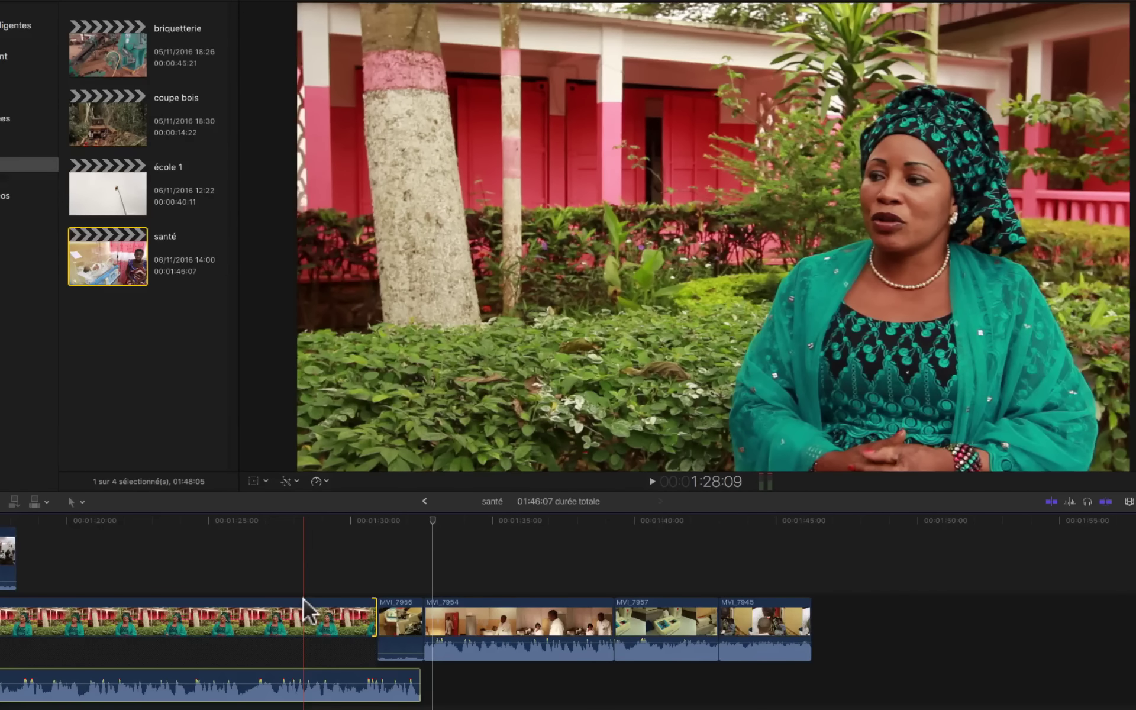
# Step: Toggle the interview clip's audio between collapsed and expanded, leave it collapsed, and play the transition into MVI_7956
pyautogui.click(278, 681)
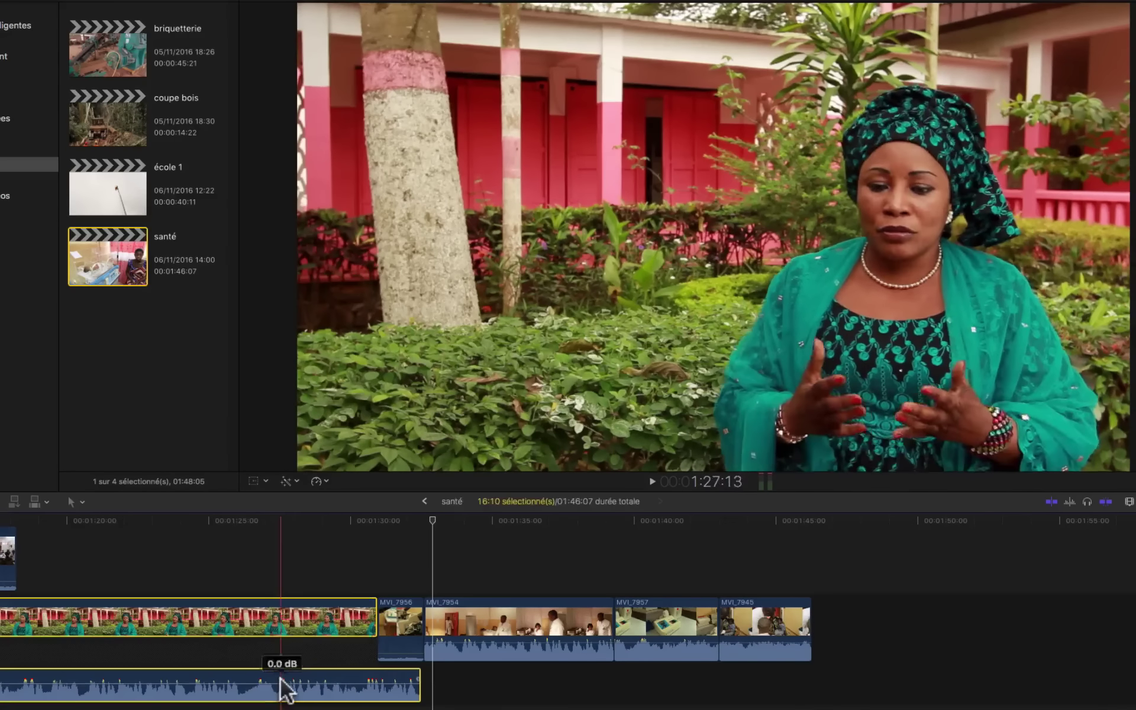
pyautogui.hotkey('ctrl', 's')
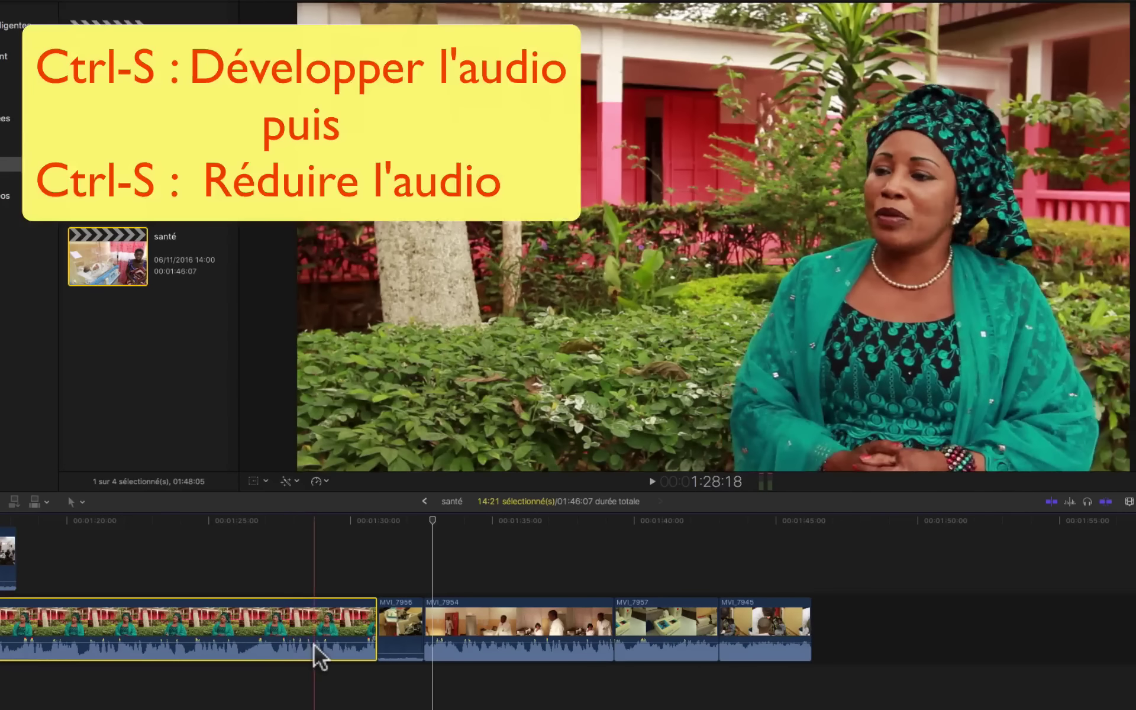
pyautogui.rightClick(314, 645)
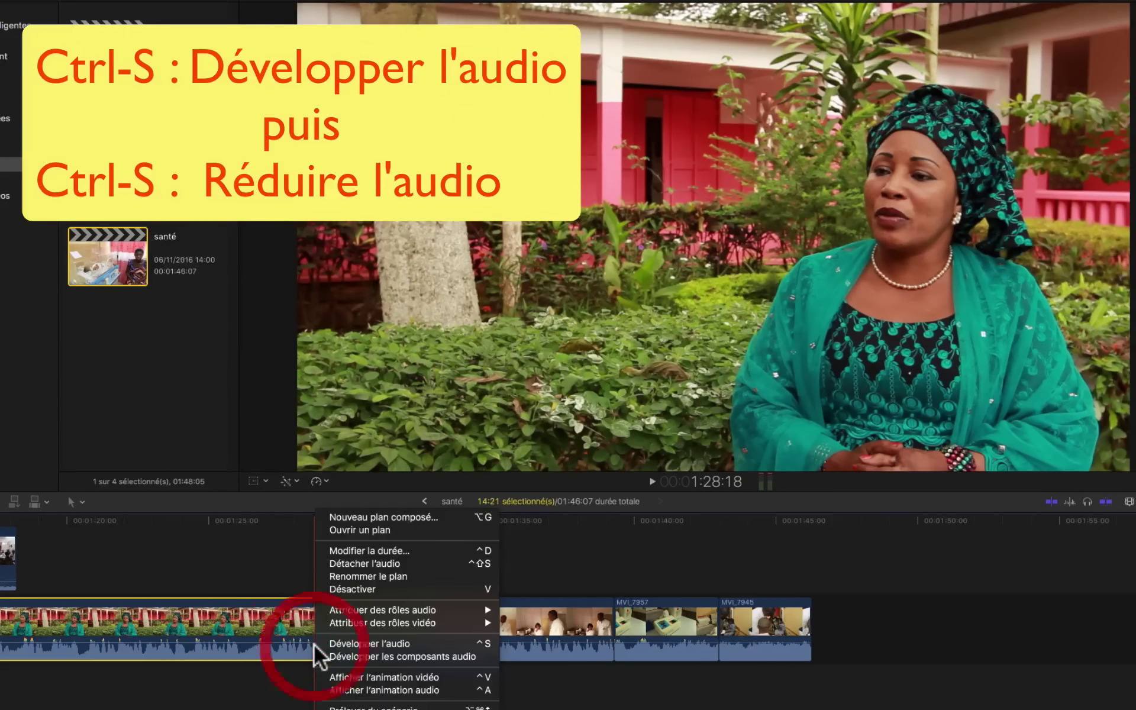
pyautogui.click(365, 645)
pyautogui.click(349, 671)
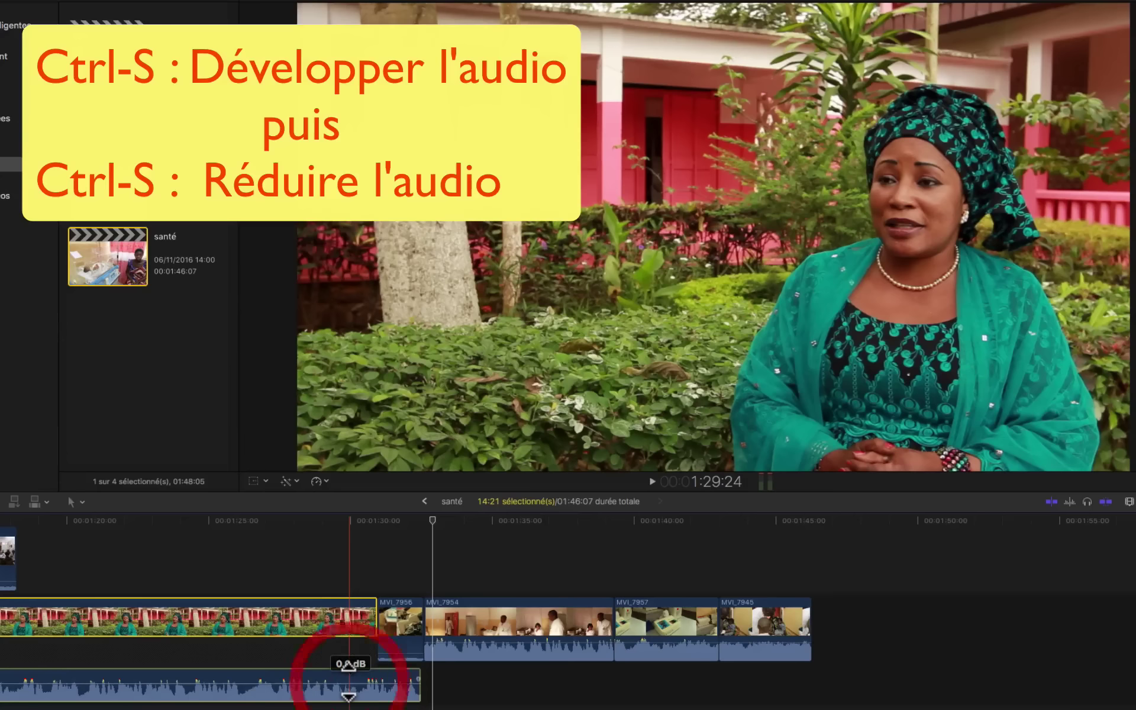
pyautogui.rightClick(339, 604)
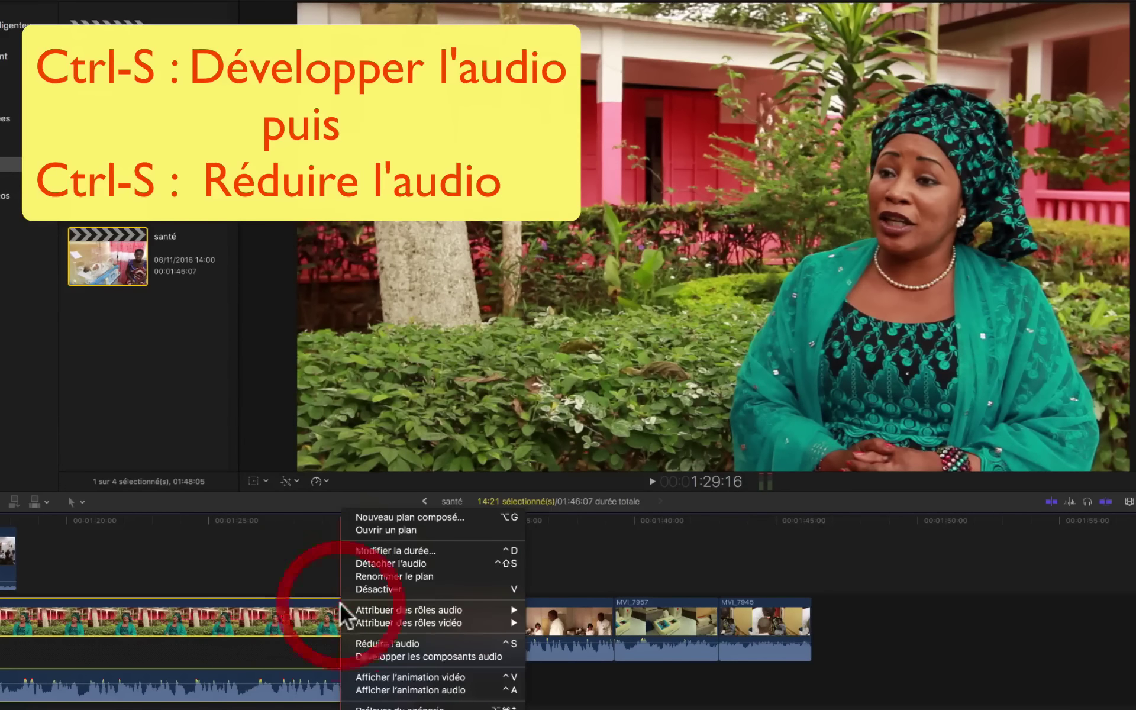
pyautogui.click(375, 646)
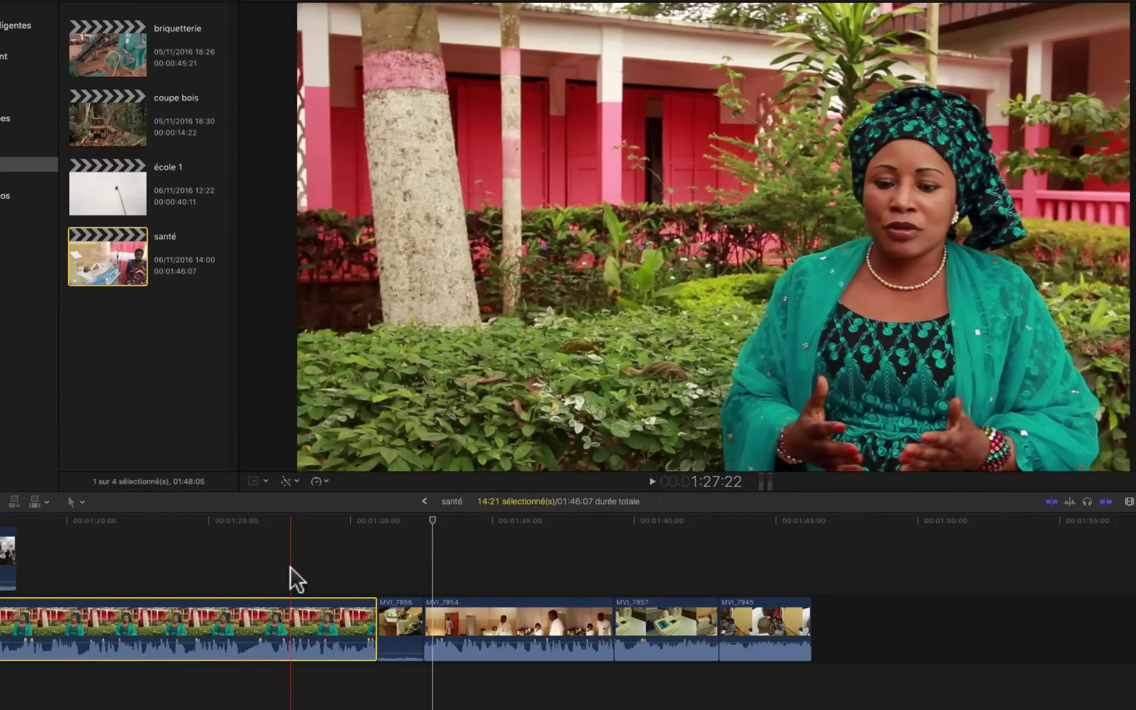
pyautogui.press('space')
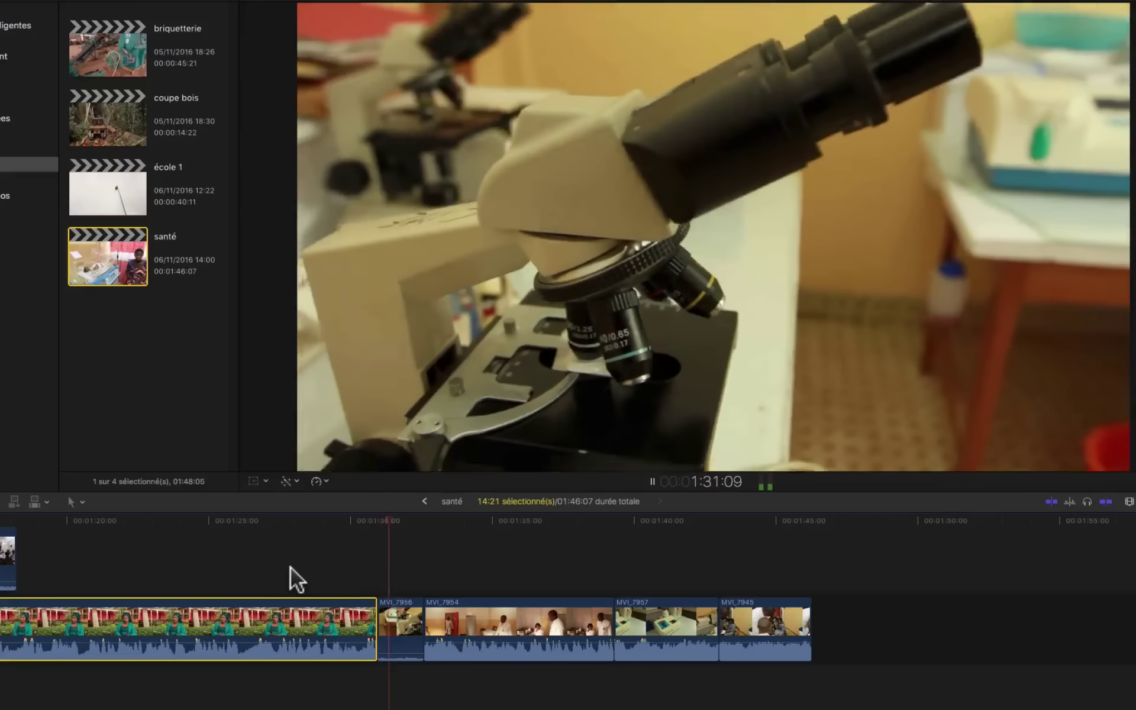
pyautogui.press('space')
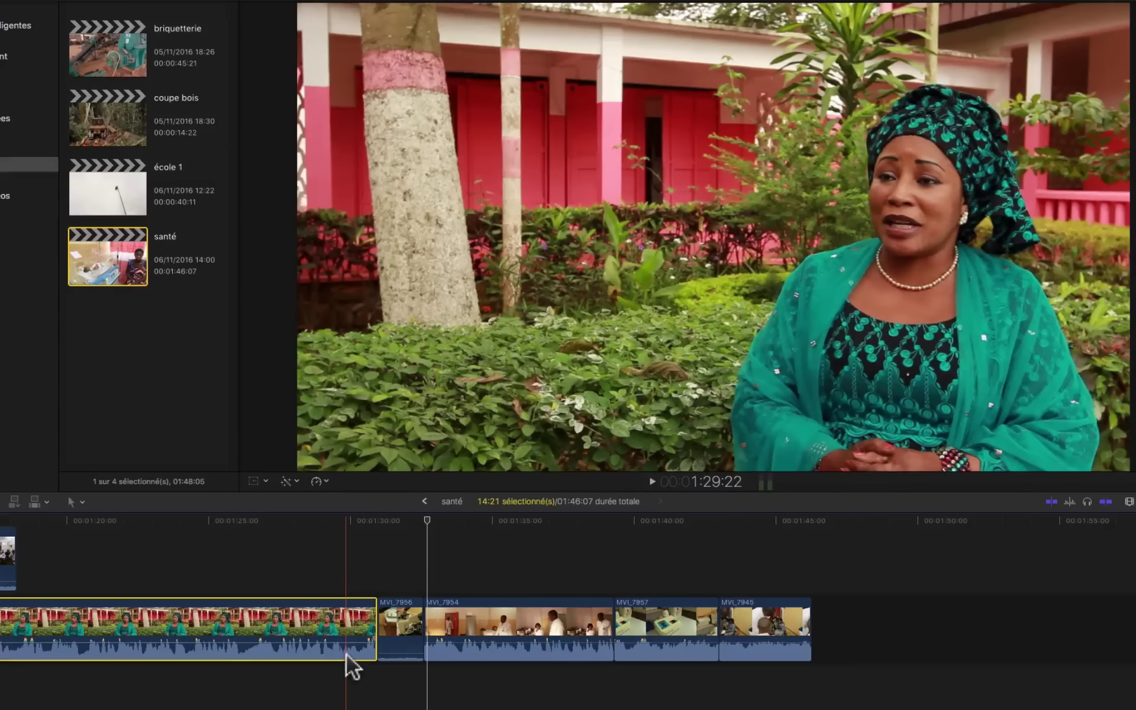
# Step: Expand the audio of the interview clip before MVI_7956 once more and collapse it again
pyautogui.doubleClick(349, 651)
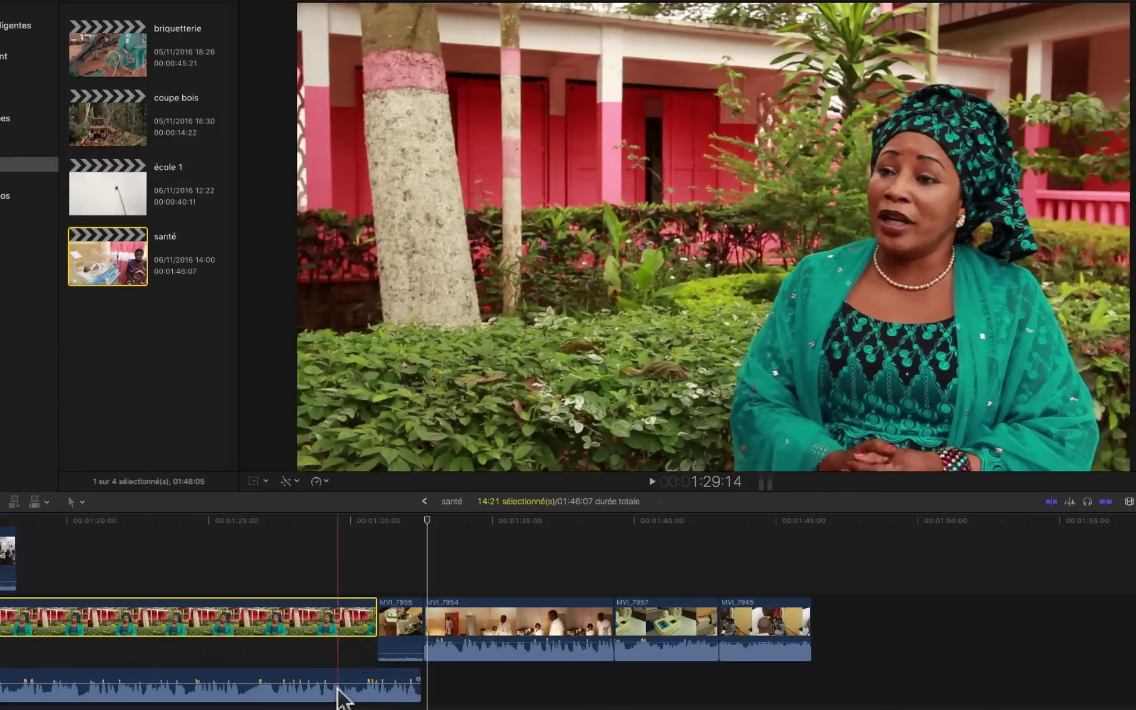
pyautogui.rightClick(338, 690)
pyautogui.click(373, 646)
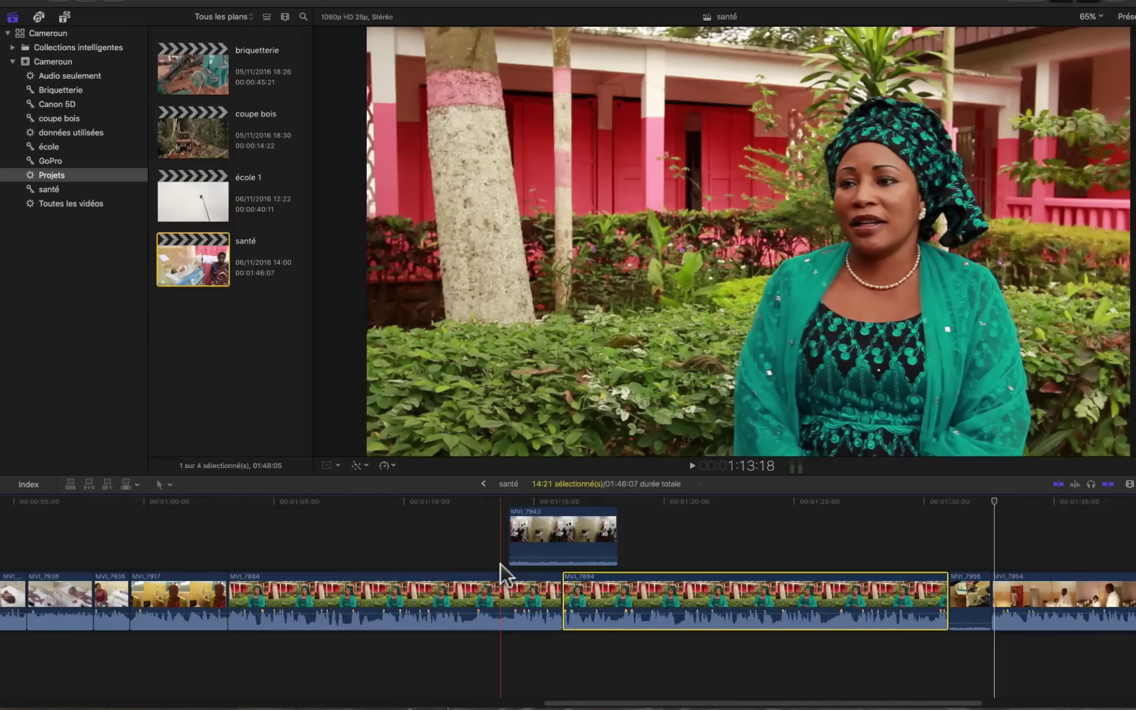
# Step: Play the passage under the connected clip MVI_7943 and overwrite that clip into the primary storyline, preserving the interview sound
pyautogui.press('space')
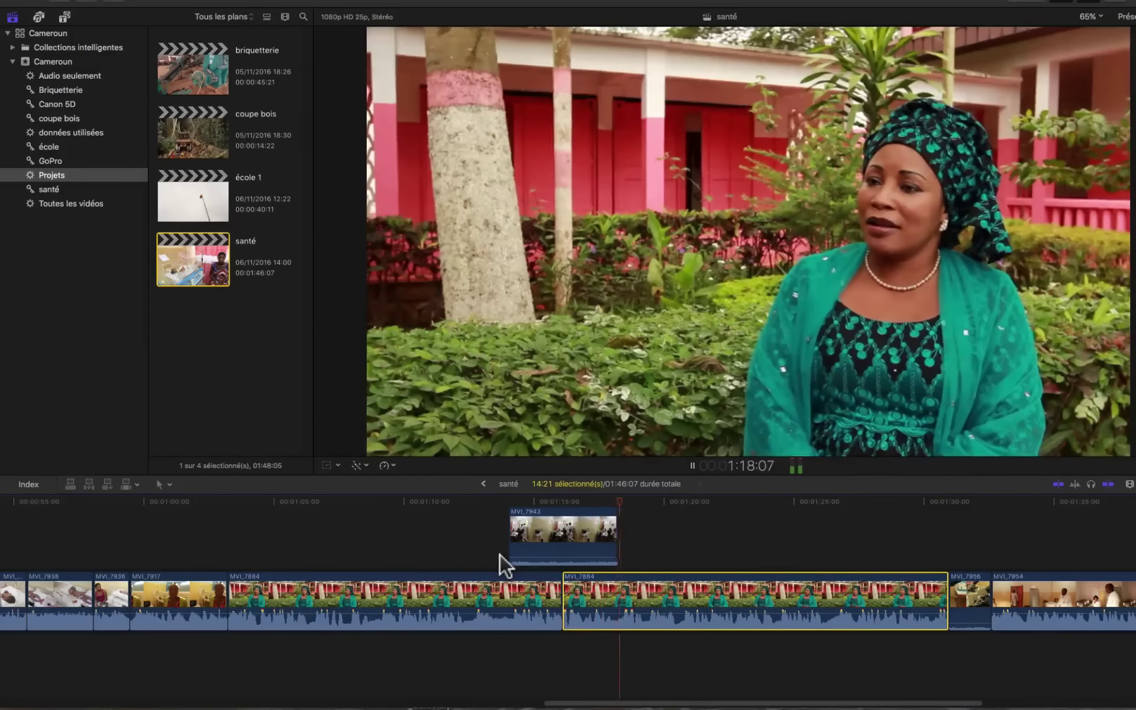
pyautogui.press('space')
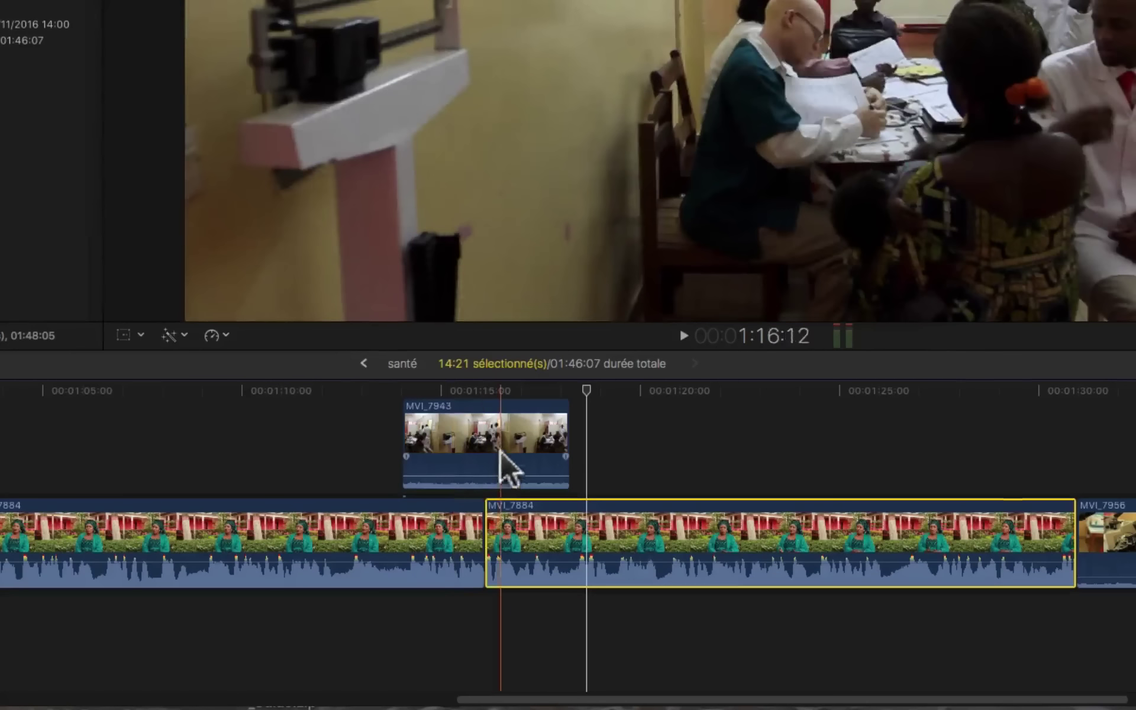
pyautogui.click(500, 450)
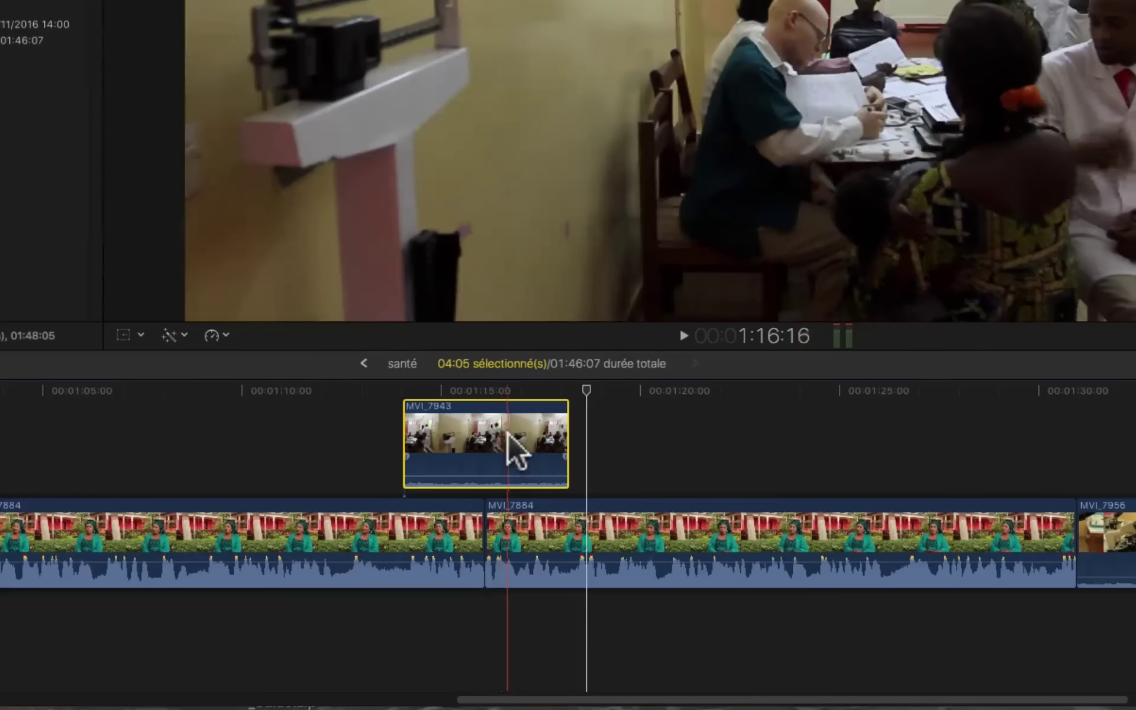
pyautogui.rightClick(508, 440)
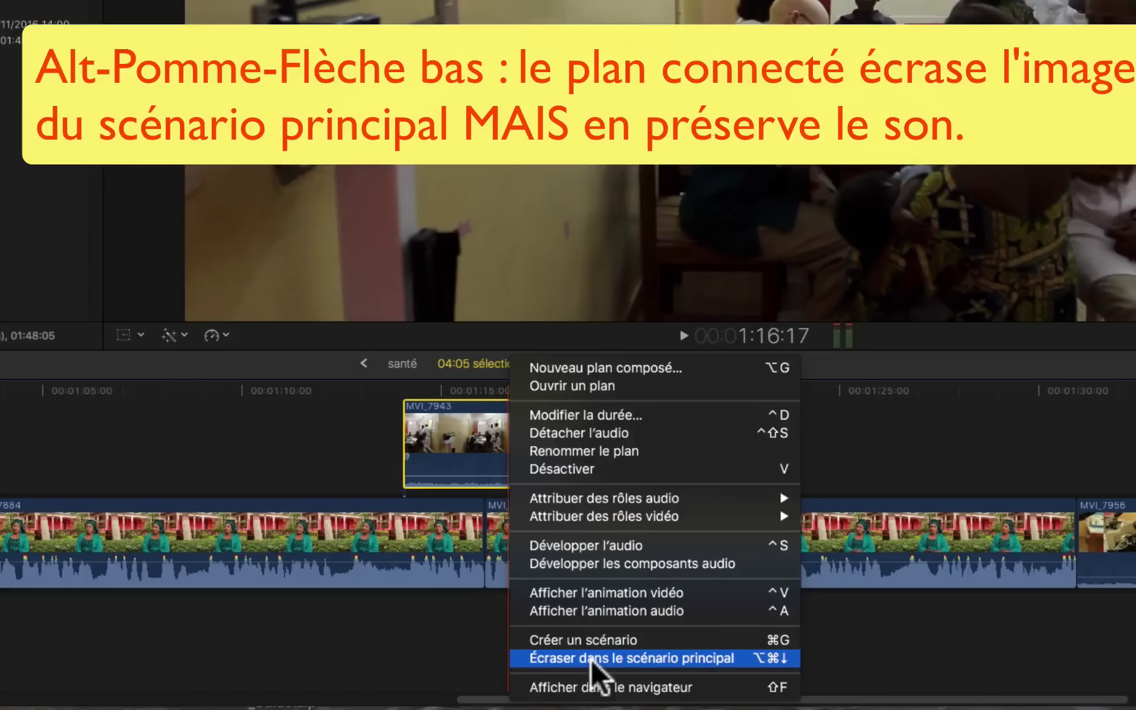
pyautogui.click(590, 658)
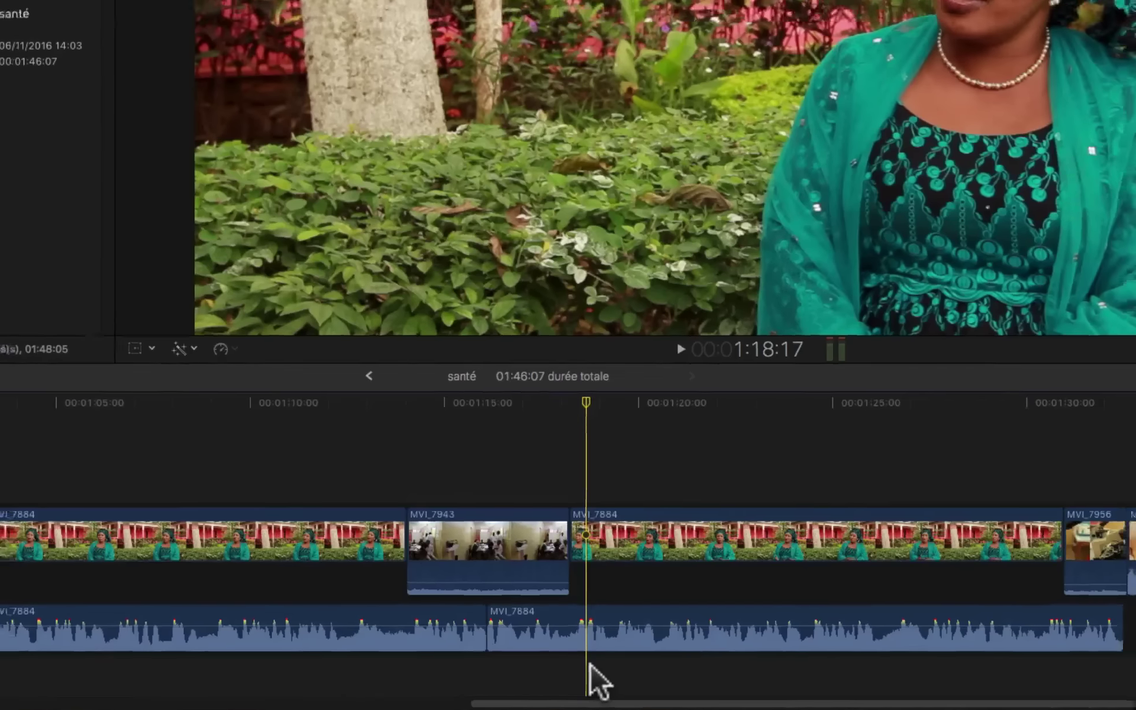
# Step: Play the passage around MVI_7943 and examine the separated MVI_7884 audio up to the cut with MVI_7956
pyautogui.click(303, 483)
pyautogui.press('space')
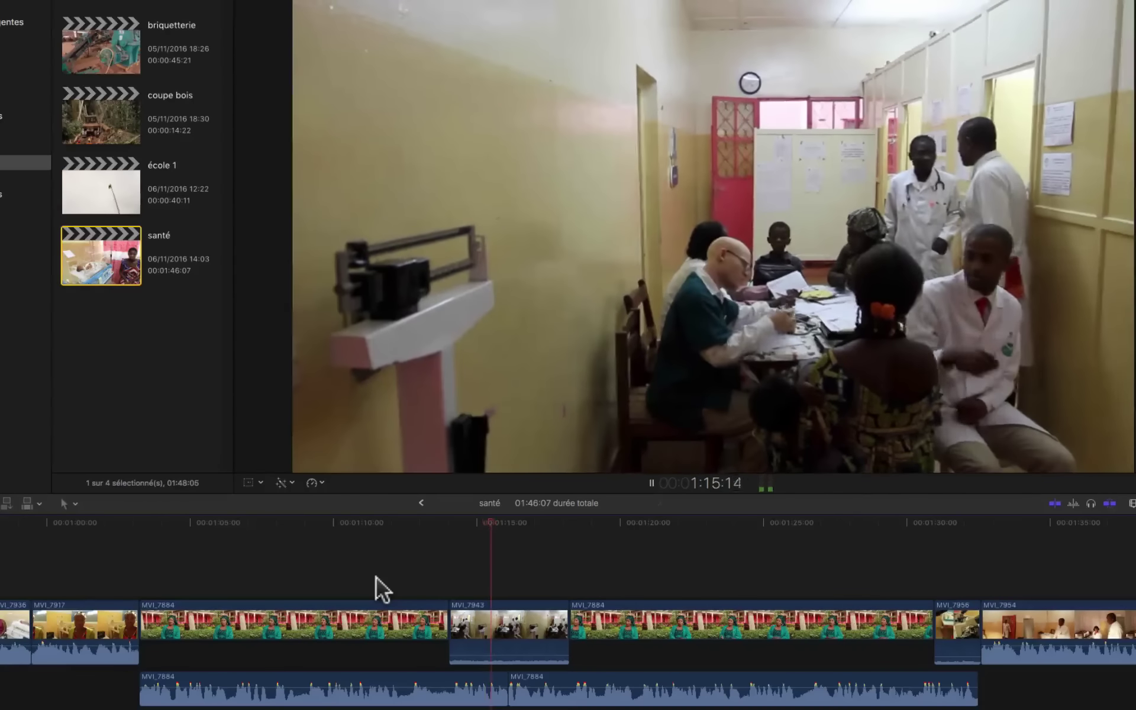
pyautogui.press('space')
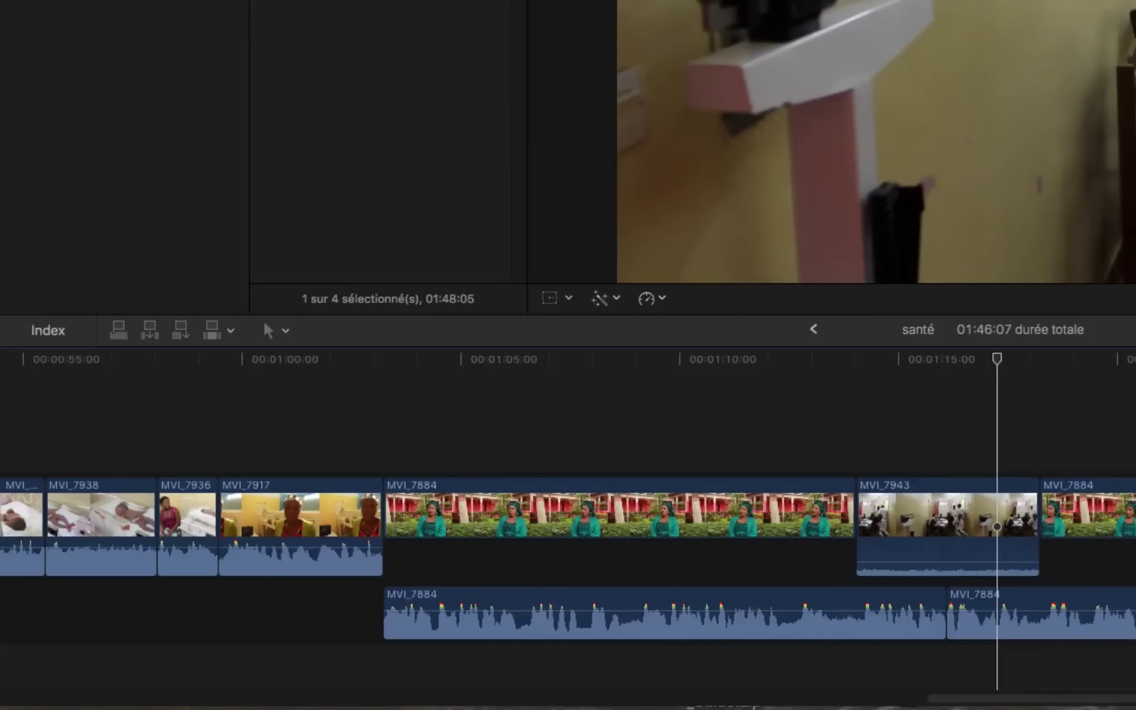
pyautogui.hscroll(10, 568, 521)
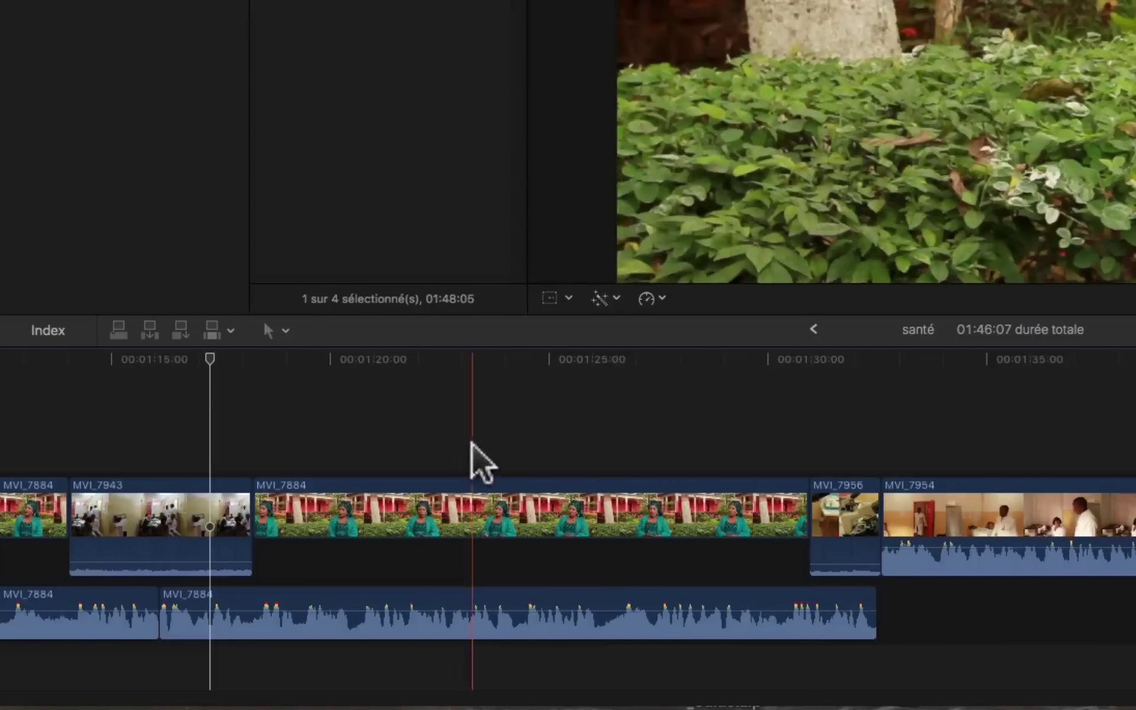